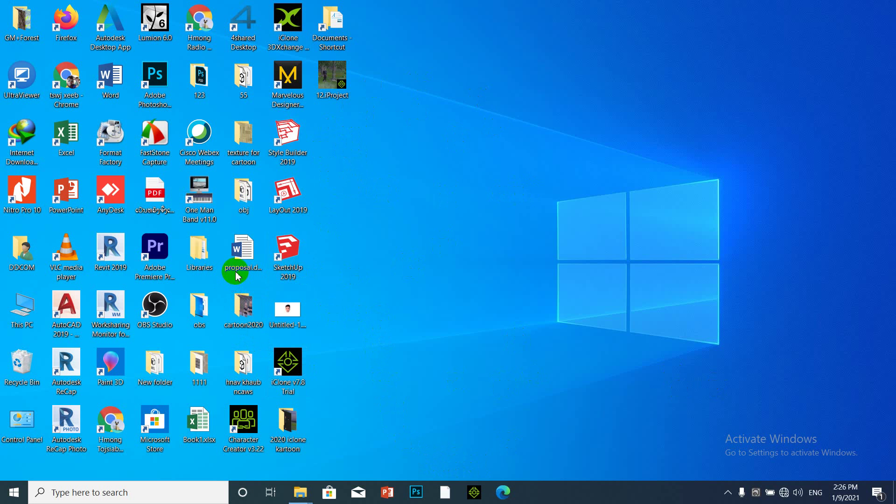
Open the 12.iProject file from the "2020 iclone kartoon" desktop folder and dismiss the iClone 7 welcome screen.
left_click(288, 436)
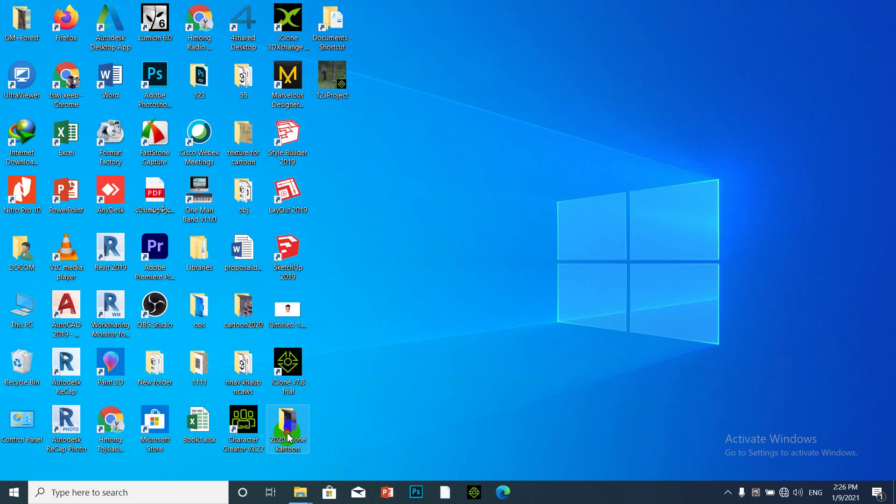
double_click(288, 437)
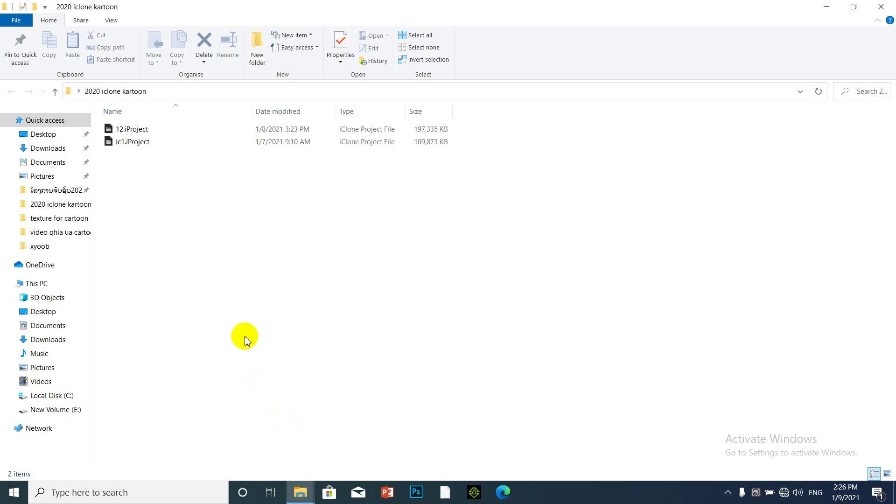
double_click(169, 133)
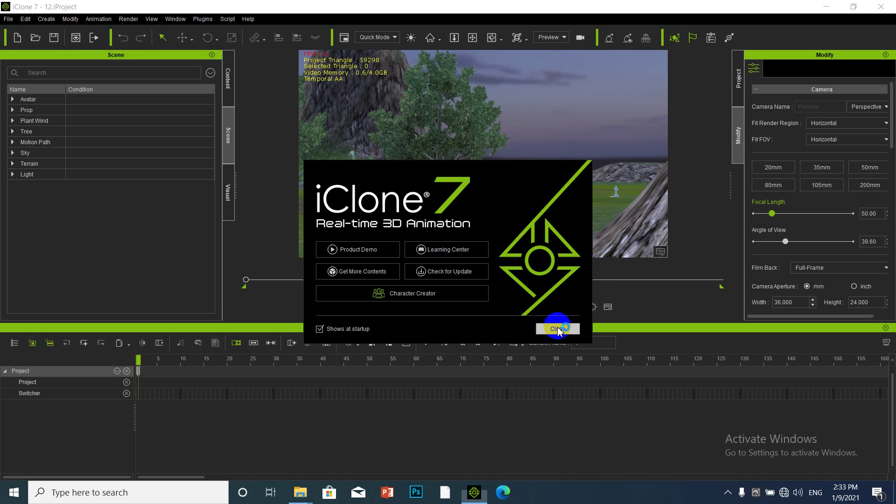
left_click(564, 323)
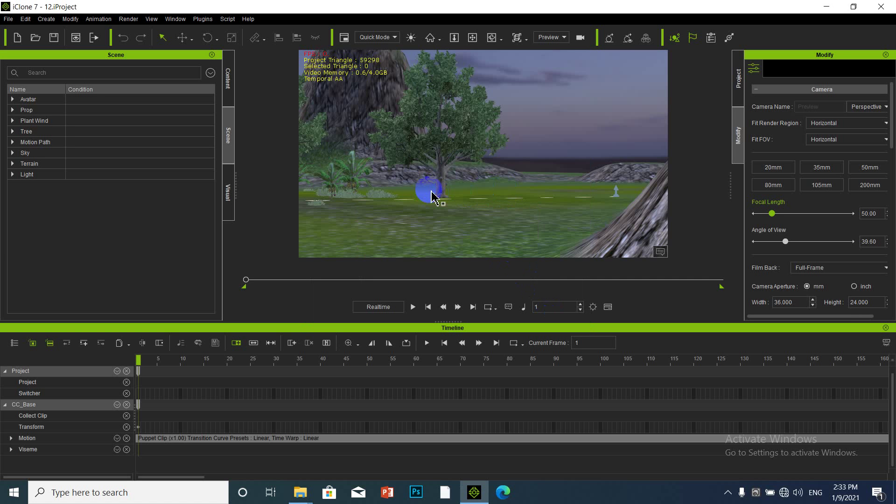
Play the start of the avatar's existing animation, return to frame 1, and glance at the project settings.
mouse_move(425, 208)
middle_mouse_down()
mouse_move(462, 215)
mouse_move(598, 204)
mouse_move(571, 219)
mouse_move(443, 216)
mouse_move(684, 216)
mouse_move(504, 218)
mouse_move(578, 214)
mouse_move(457, 206)
mouse_move(462, 172)
mouse_move(452, 190)
mouse_move(474, 182)
mouse_move(433, 196)
middle_mouse_up()
left_click(412, 306)
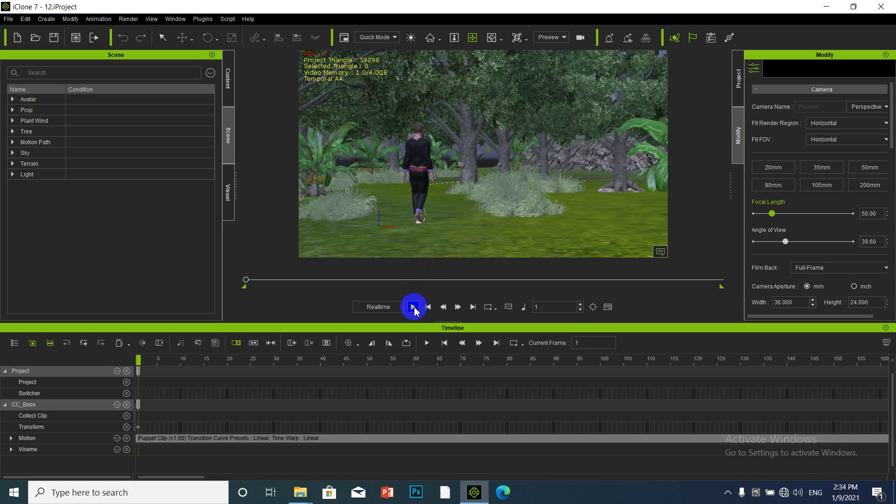
left_click(413, 307)
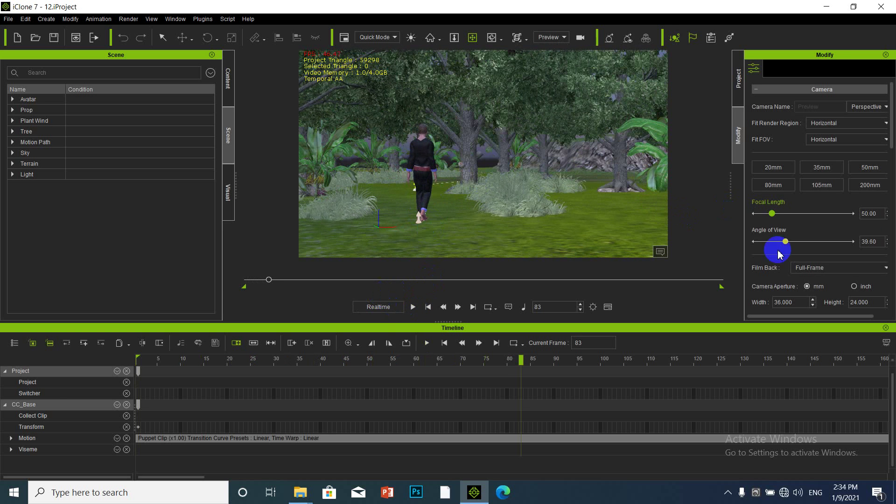
left_click_drag(266, 280, 244, 282)
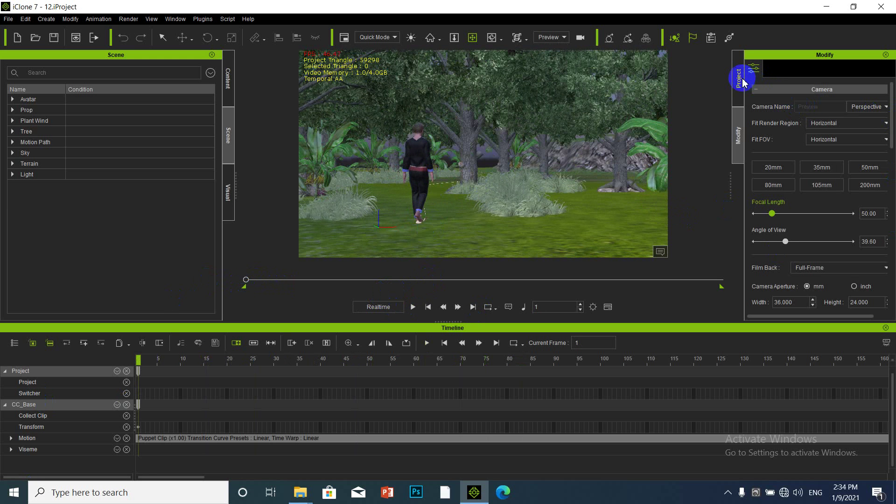
left_click(738, 84)
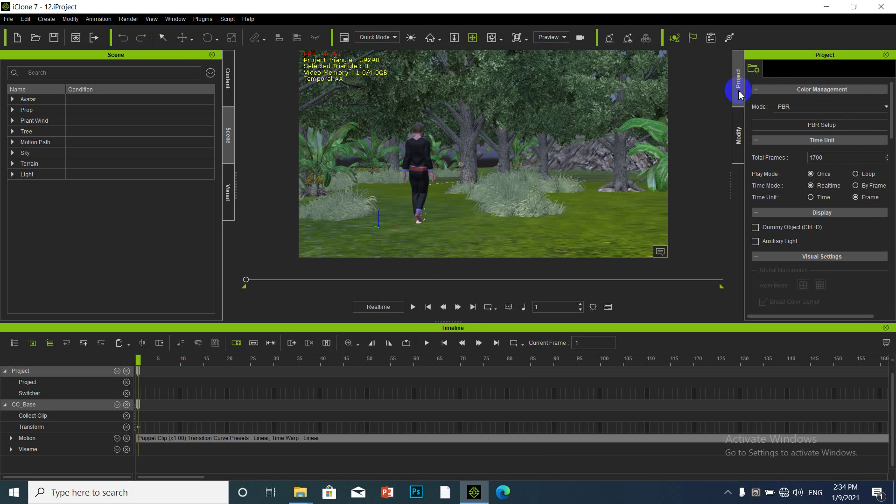
left_click(738, 113)
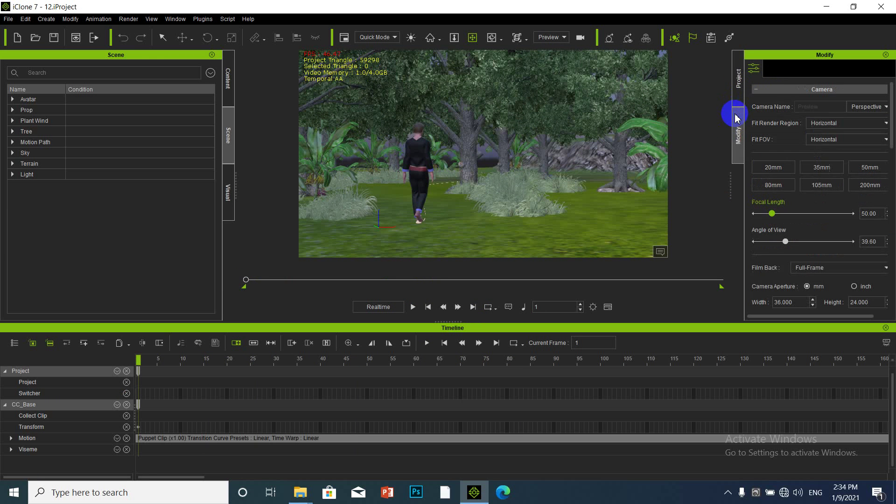
Record the third male Move motion (01_Basi...) onto the CC_Base avatar with Motion Puppet, from frame 1 through frame 1700.
left_click(418, 135)
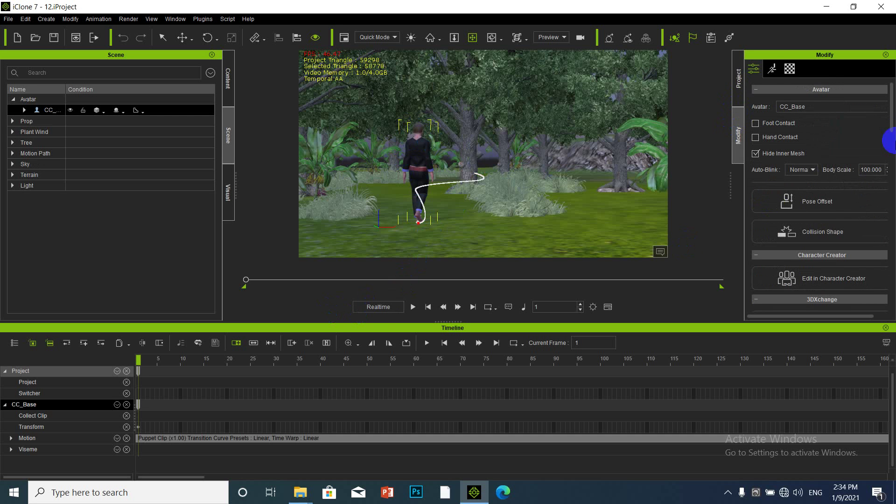
left_click(771, 69)
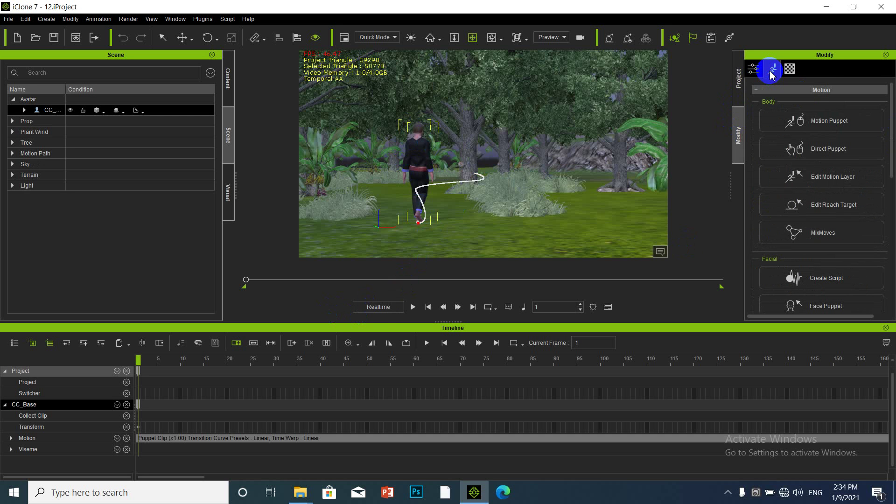
left_click(806, 122)
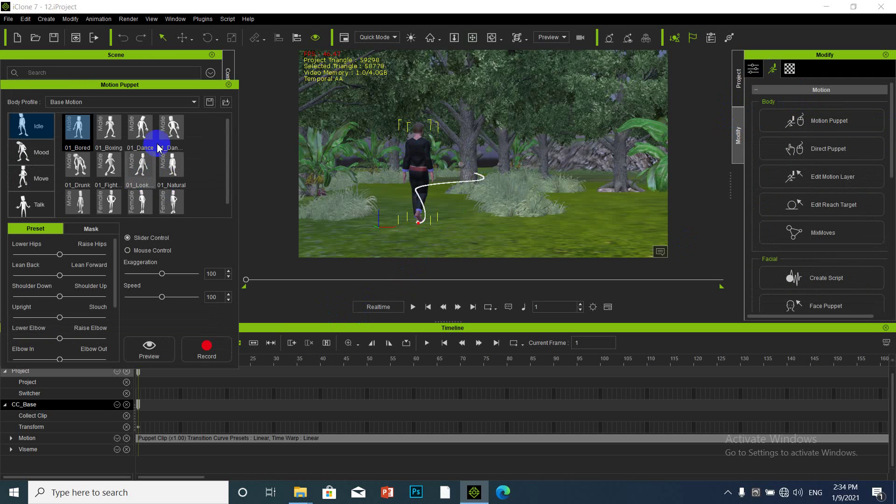
left_click(33, 179)
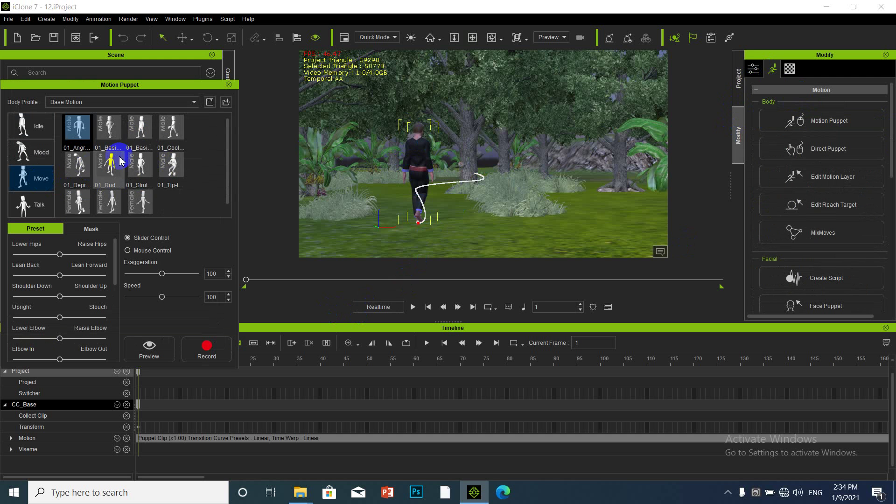
left_click(145, 134)
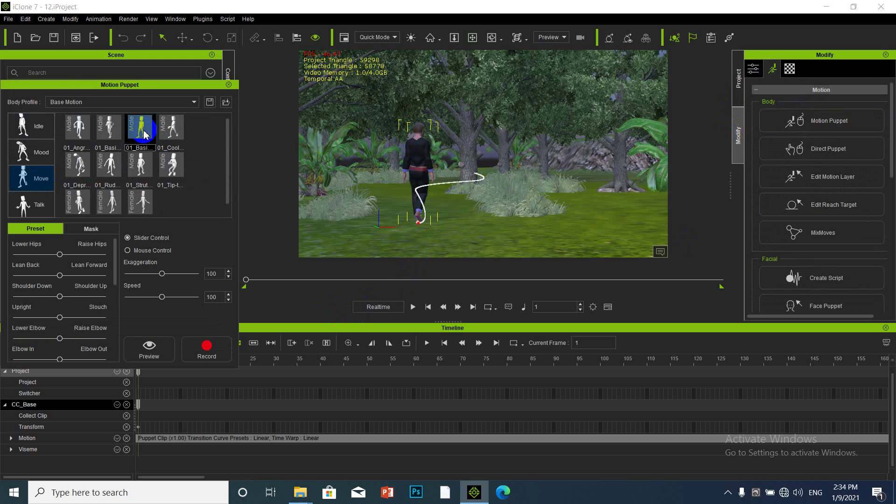
left_click(205, 348)
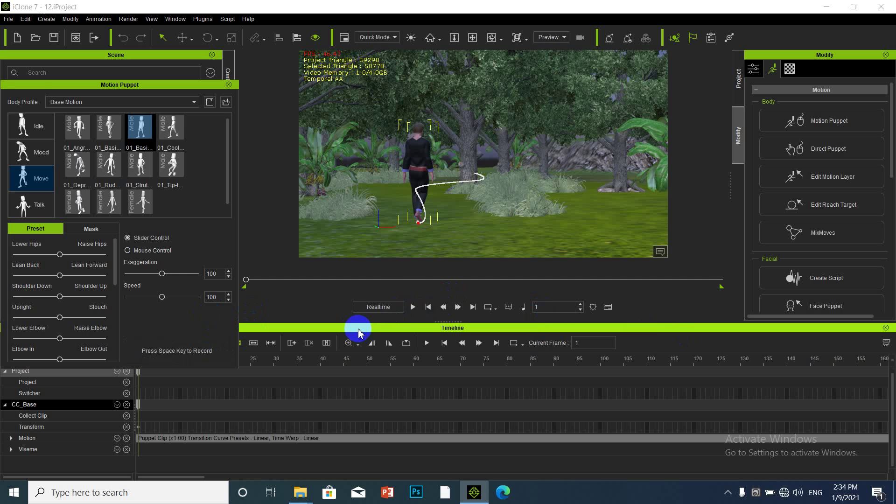
left_click(412, 306)
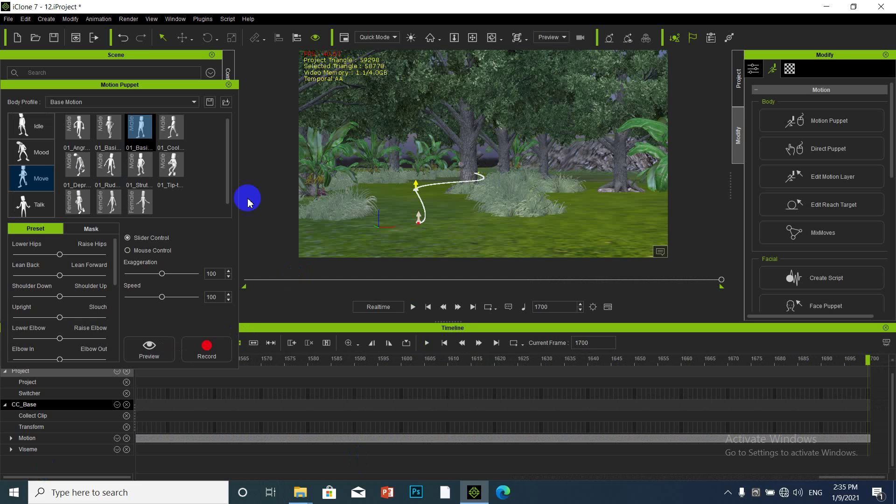
left_click(228, 84)
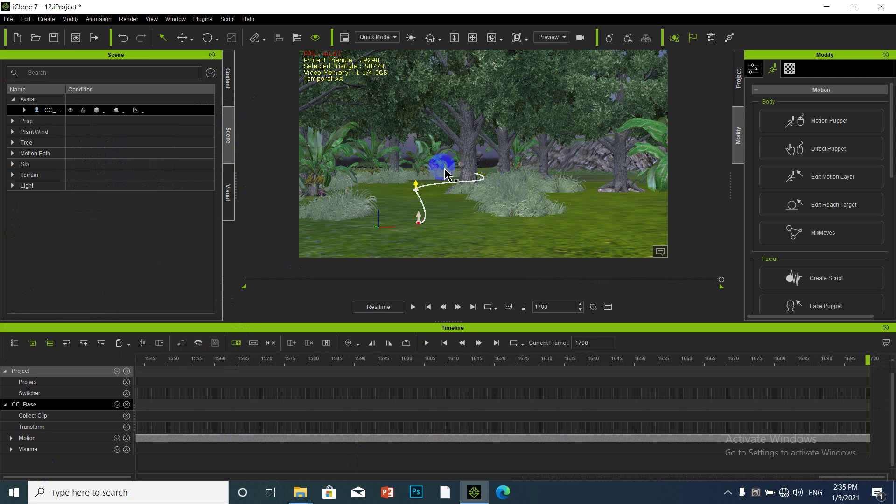
Play back the last part of the recorded walk, viewing the avatar from the front at the end of its path.
left_click_drag(440, 160, 516, 200)
left_click(190, 434)
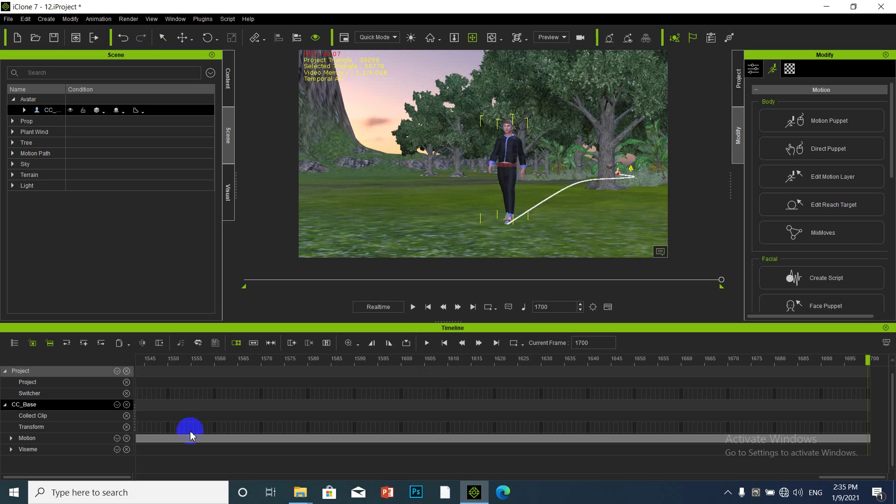
left_click(631, 280)
left_click(412, 307)
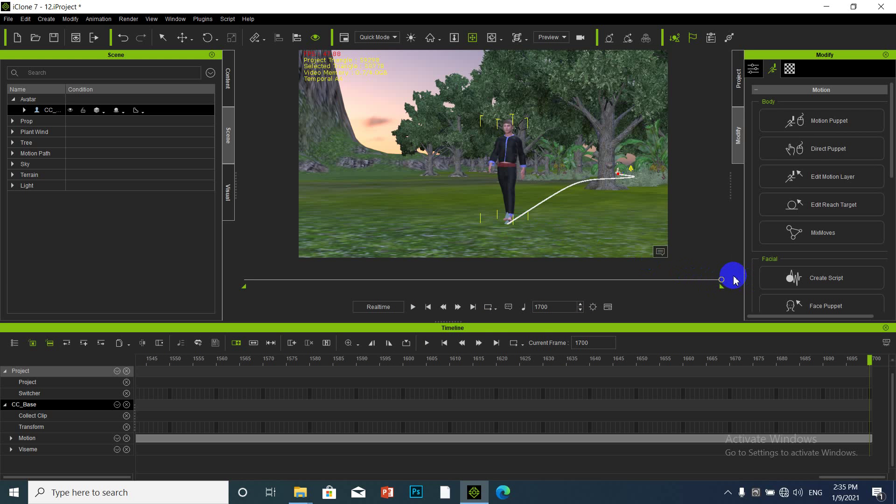
Extend the project length to 2500 total frames.
left_click_drag(560, 307, 519, 309)
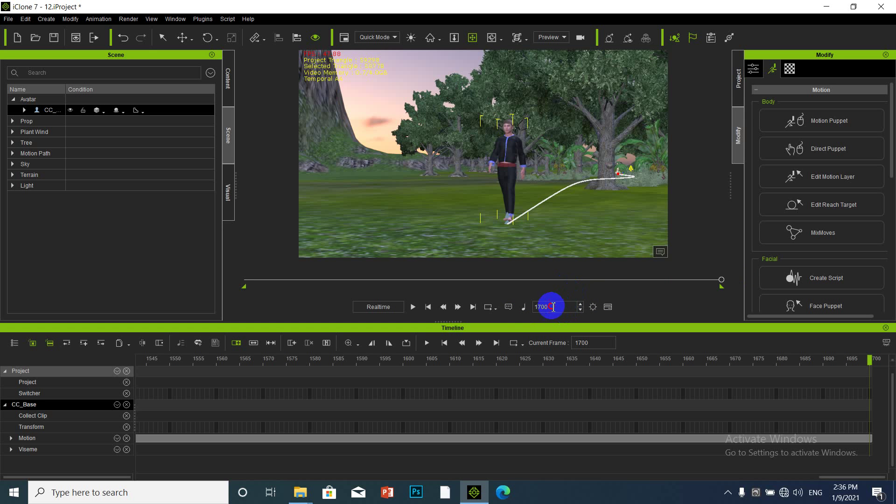
left_click_drag(553, 307, 512, 307)
left_click(561, 306)
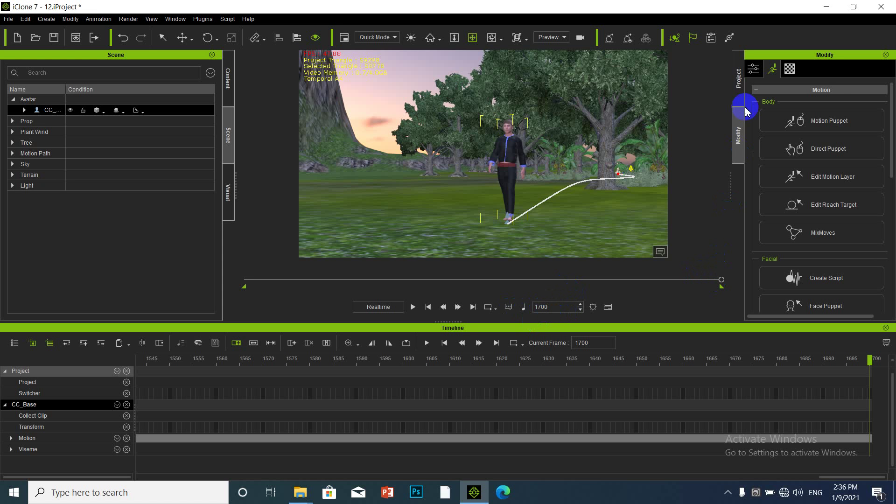
left_click(737, 78)
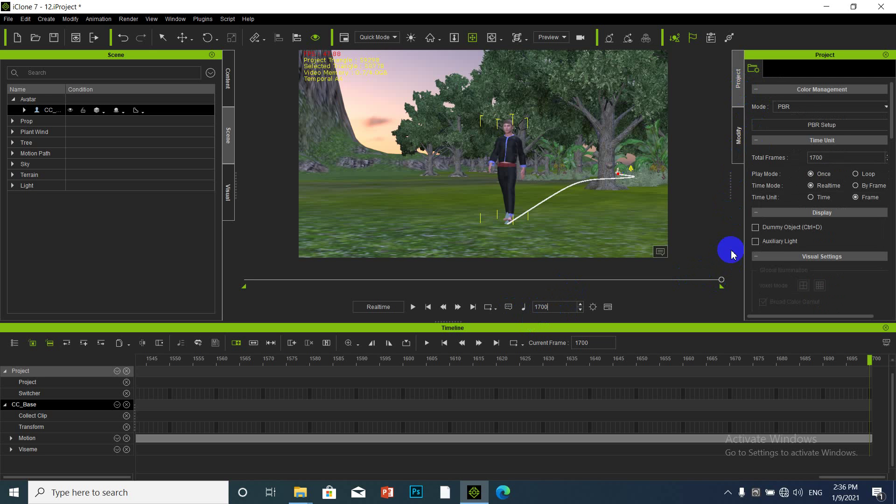
left_click_drag(829, 159, 764, 164)
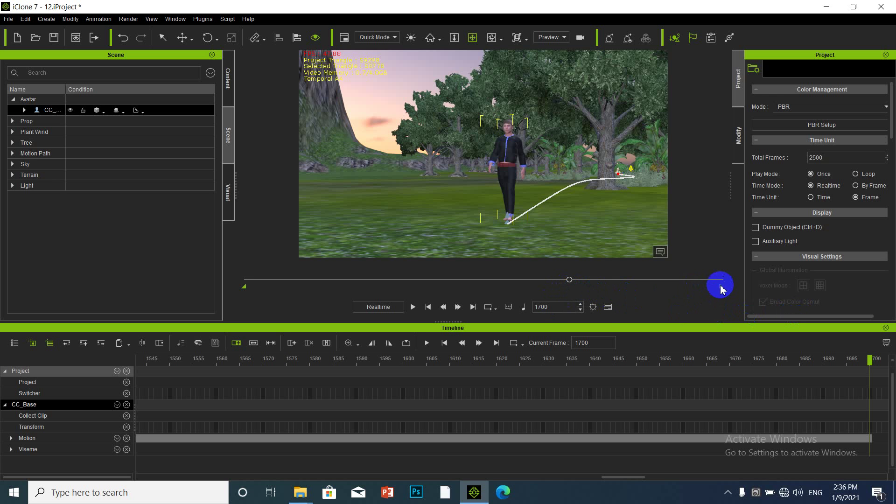
Play briefly past the end of the walk clip, and set the current frame to 1700.
left_click(413, 307)
left_click(582, 290)
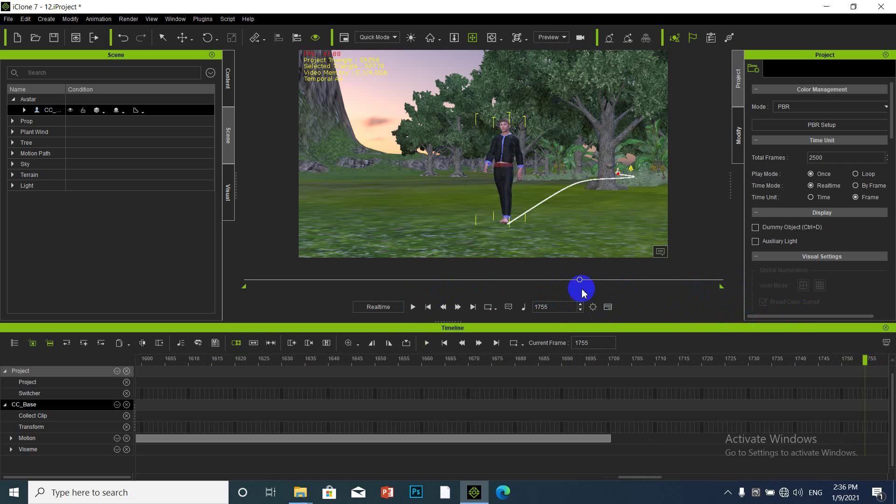
left_click(576, 280)
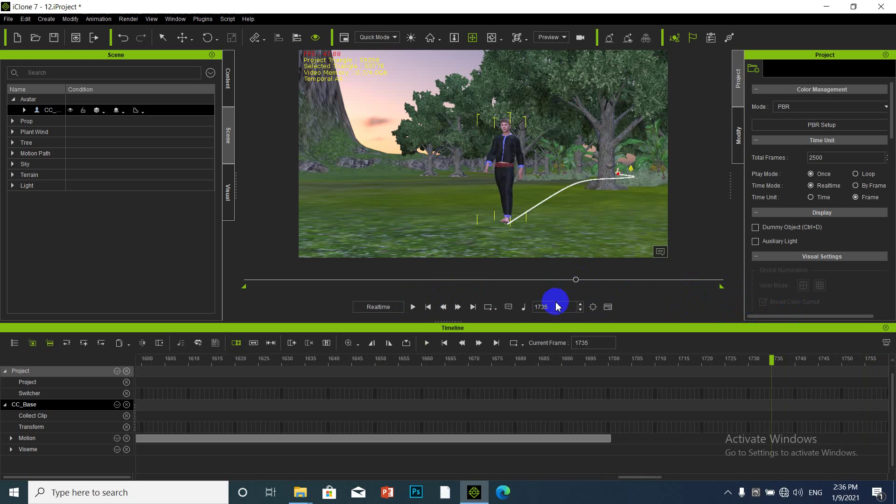
left_click_drag(555, 307, 510, 310)
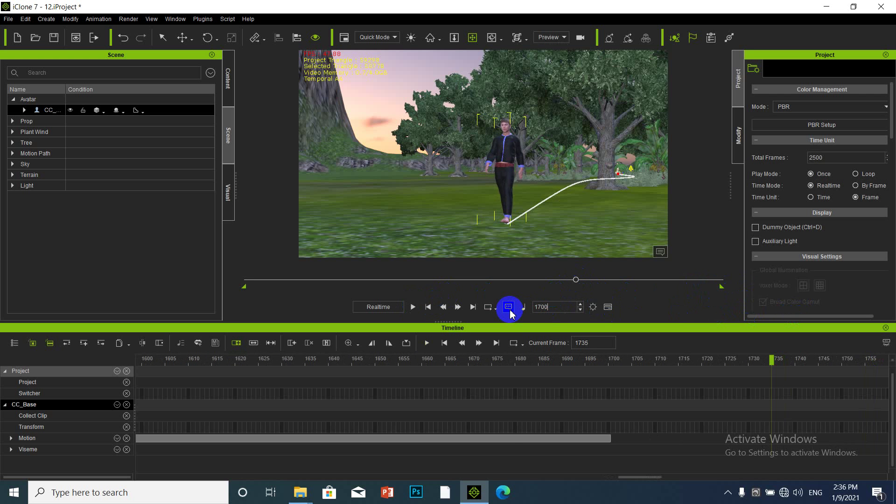
type("1700")
key("Return")
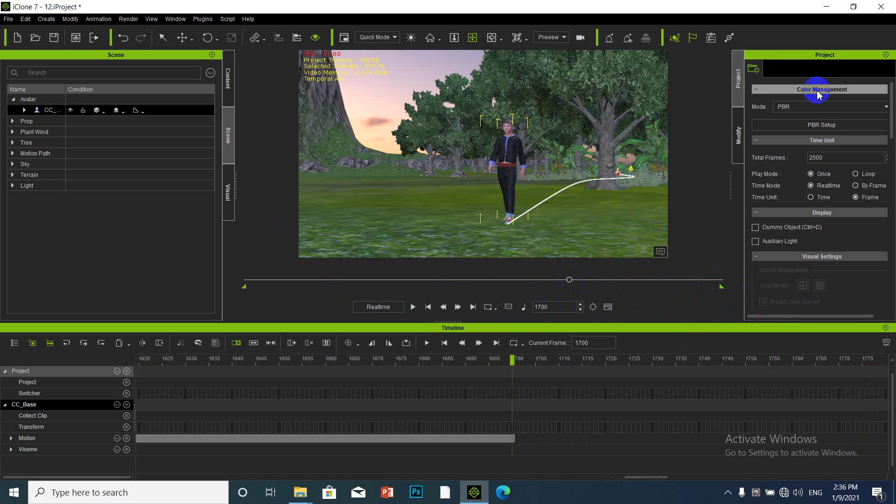
Record the 01_Ignore Talk motion onto the avatar with Motion Puppet, from frame 1700 to about frame 2085.
left_click(738, 128)
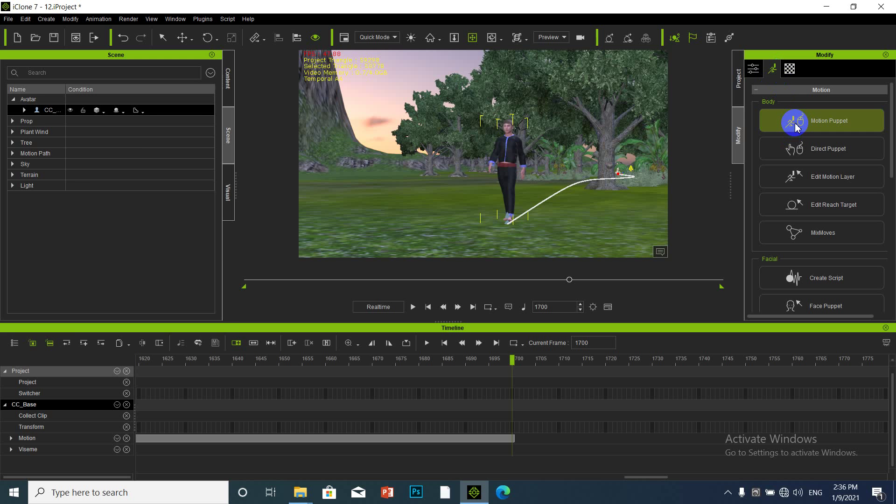
left_click(795, 127)
left_click(212, 82)
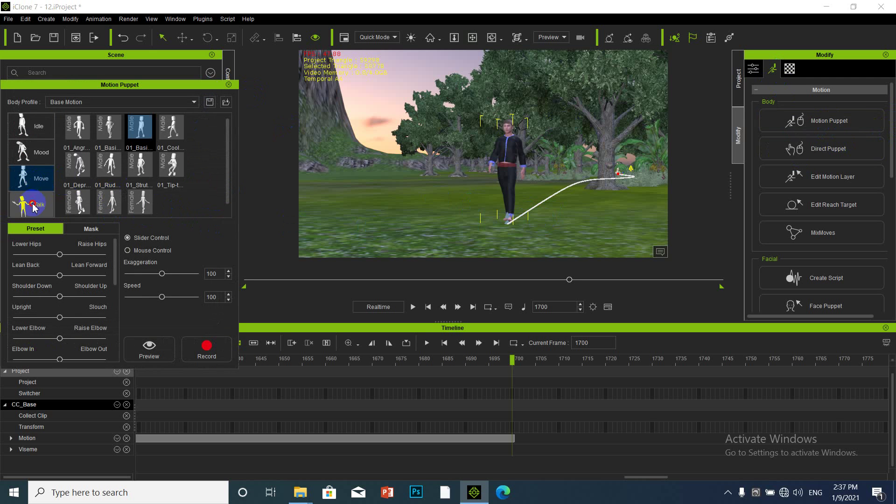
left_click(32, 207)
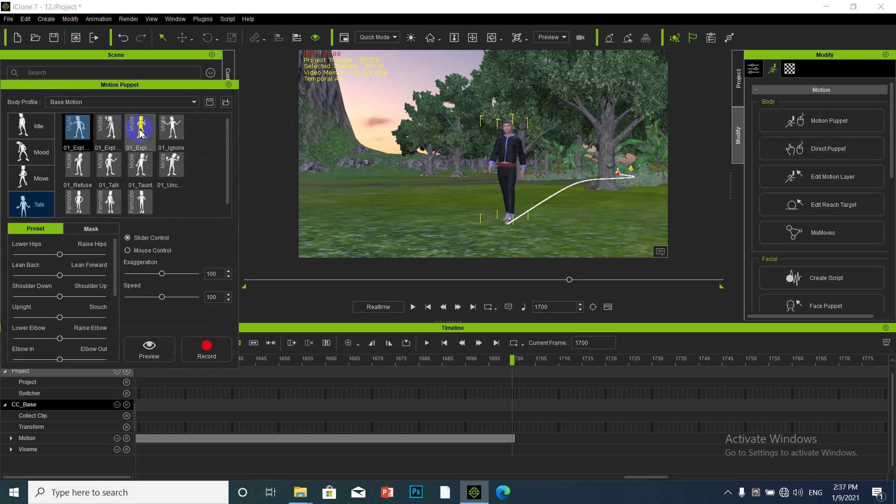
left_click(171, 127)
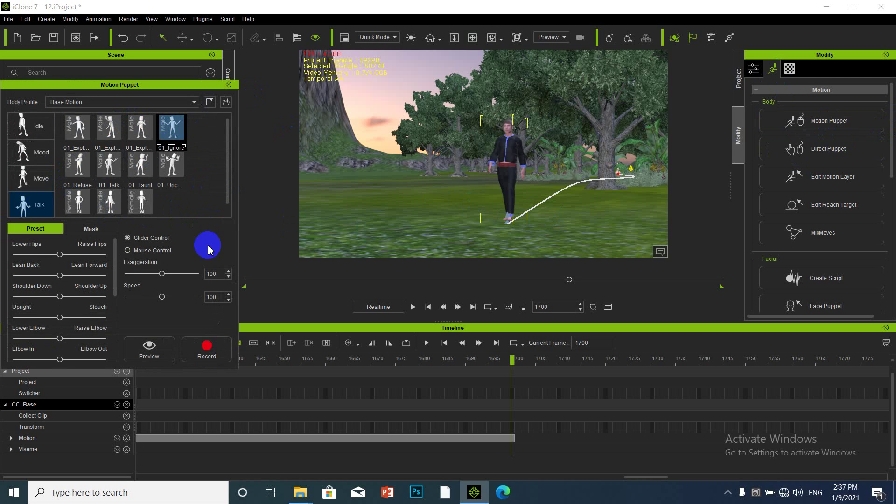
left_click(206, 357)
left_click(205, 347)
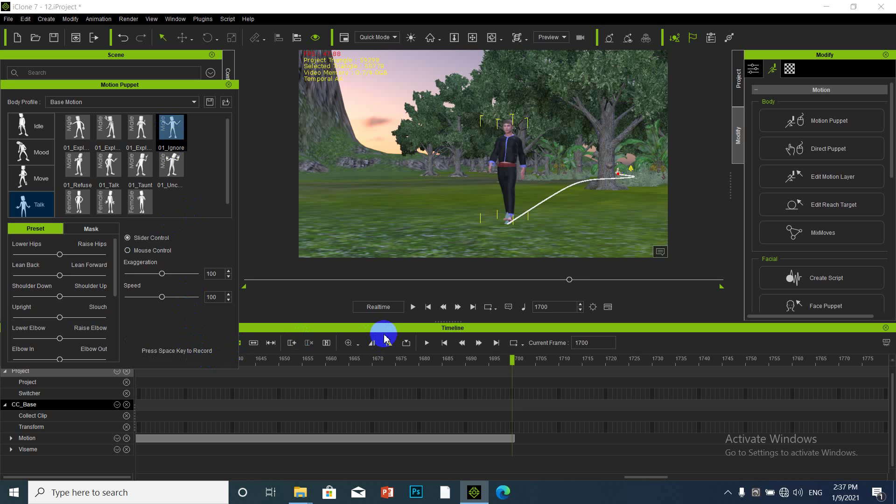
key("space")
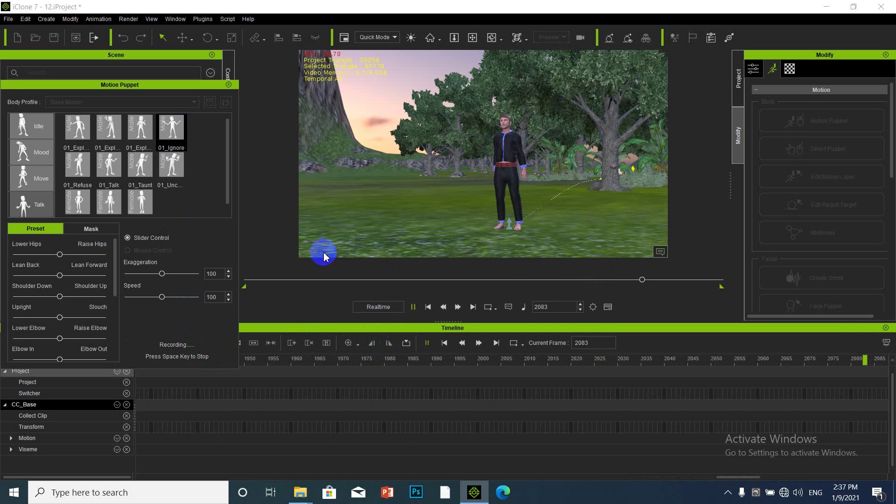
key("space")
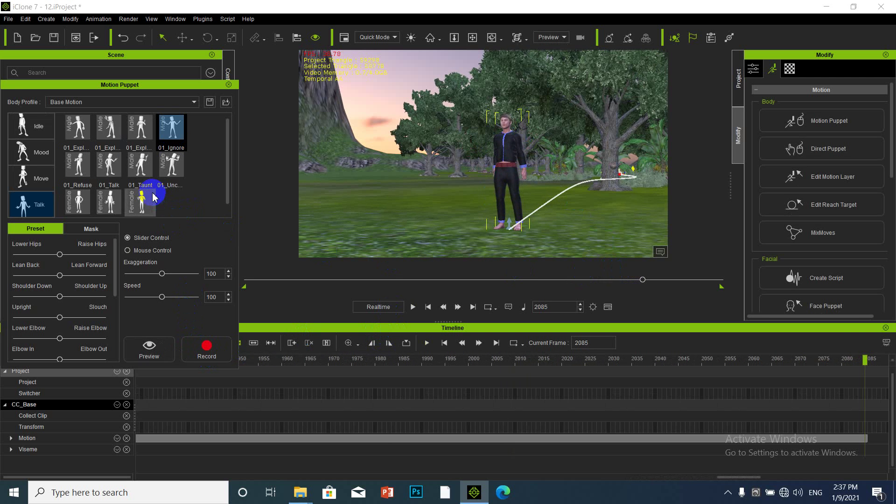
Record the 01_Taunt Talk motion onto the avatar with Motion Puppet, from frame 2085 to about frame 2354.
left_click(140, 170)
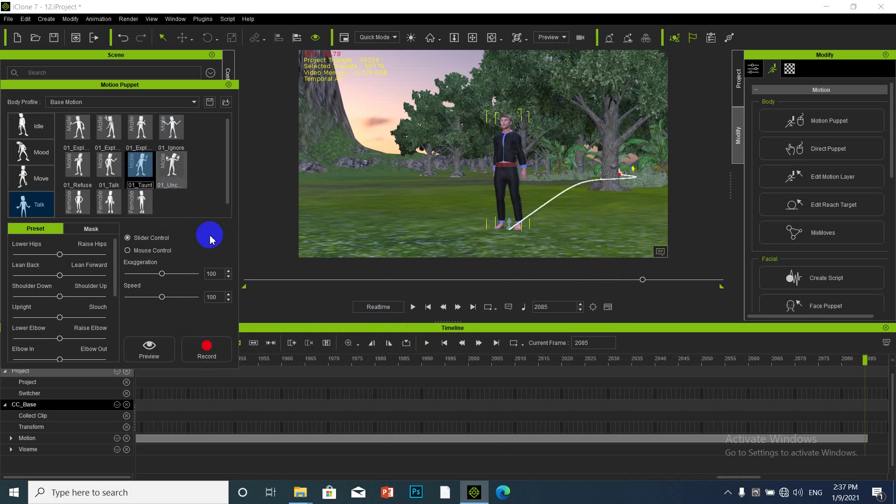
left_click(207, 352)
key("space")
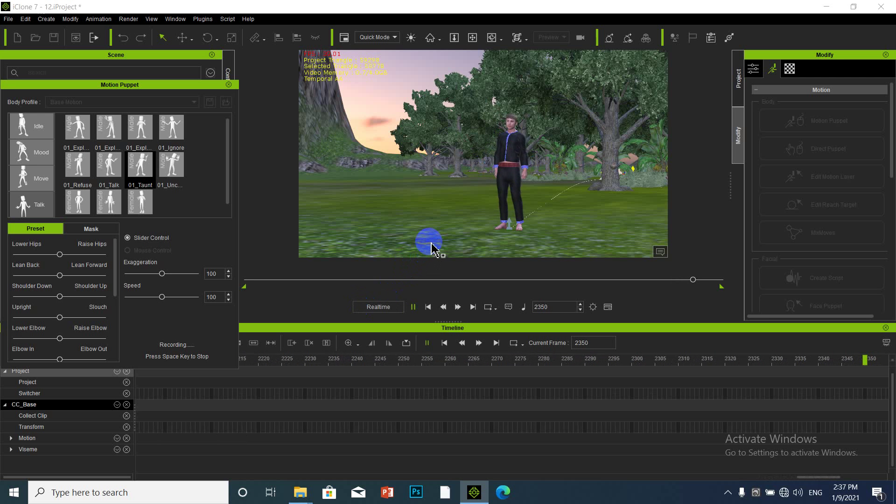
key("space")
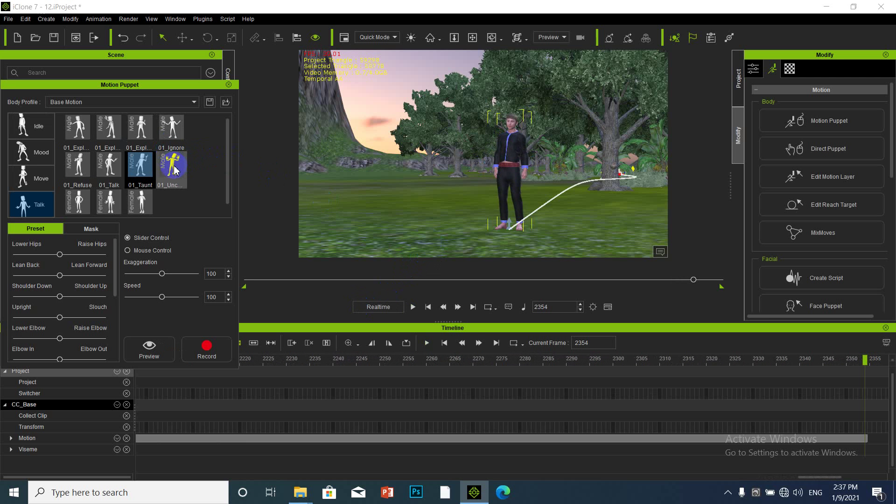
Record the 01_Unc... Talk motion onto the avatar, from frame 2276 to the project end at frame 2500.
left_click(171, 166)
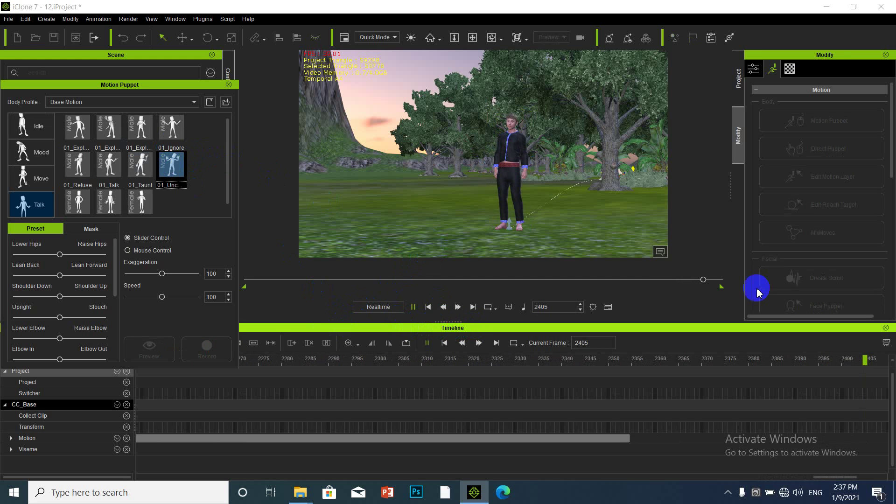
left_click(704, 283)
left_click_drag(690, 284, 678, 285)
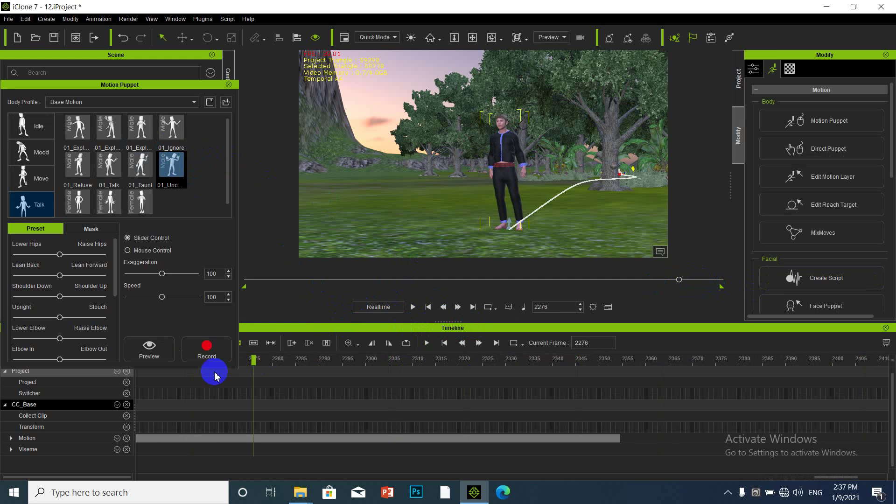
left_click(206, 356)
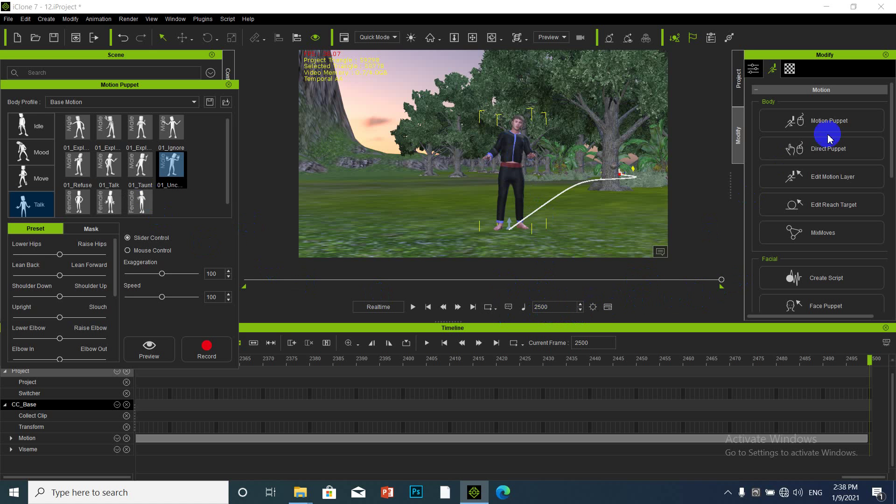
Extend the project to 2700 total frames, and stretch the playback range to the new end.
left_click(738, 78)
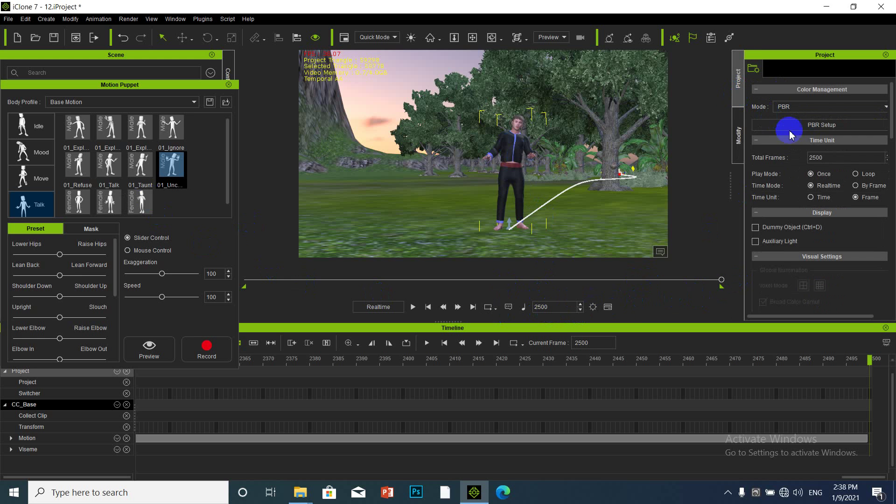
left_click(826, 157)
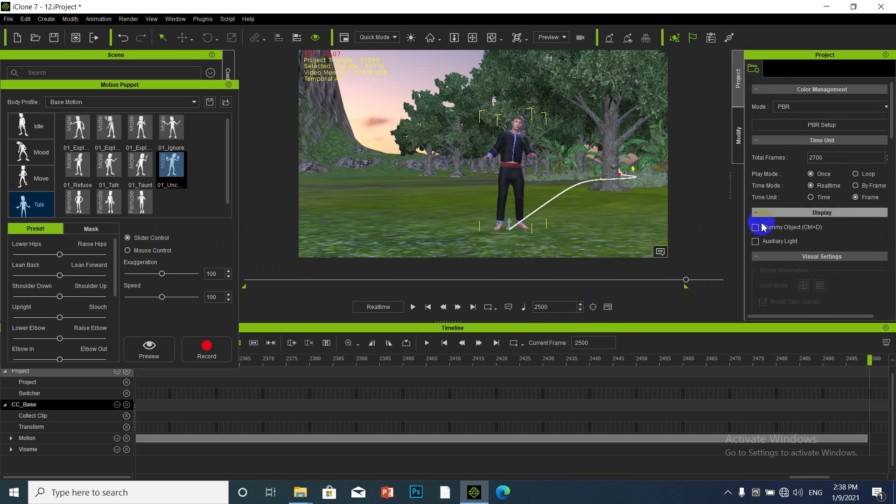
mouse_move(685, 280)
left_mouse_down()
mouse_move(721, 280)
mouse_move(704, 292)
mouse_move(736, 298)
left_mouse_up()
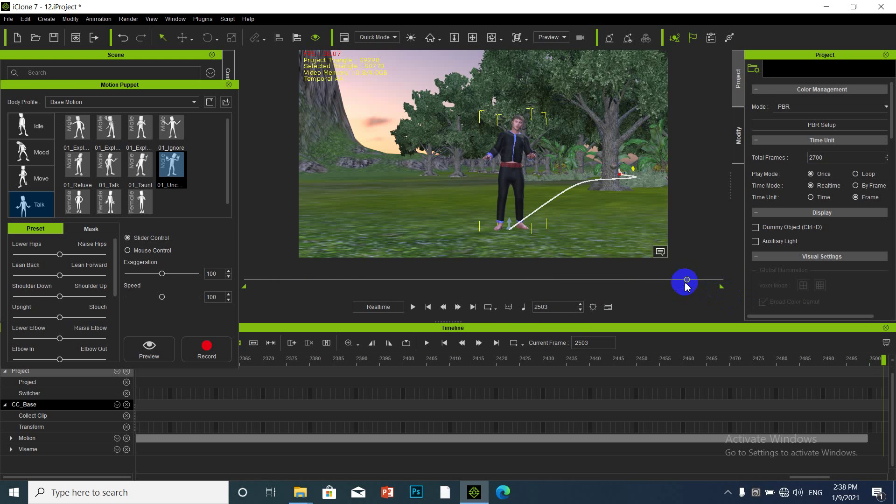
Play back the latest talk recording from frame 2275 to check the avatar's gestures.
left_click_drag(686, 283, 646, 280)
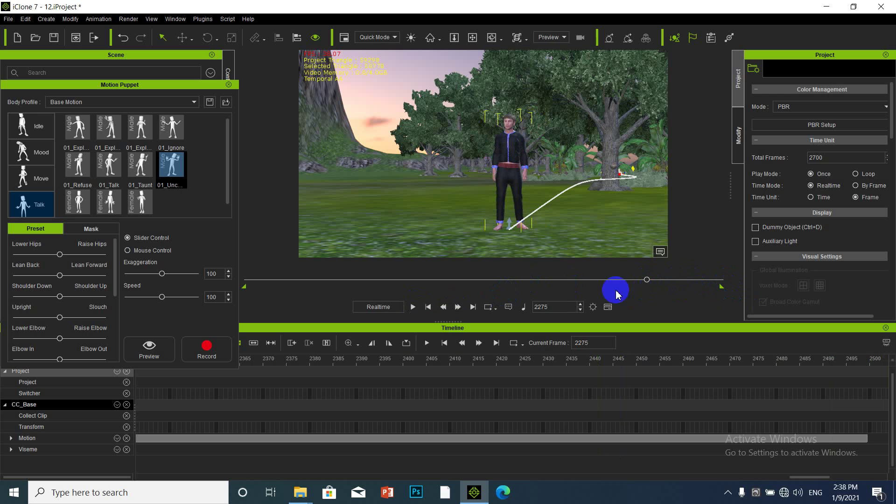
left_click(418, 307)
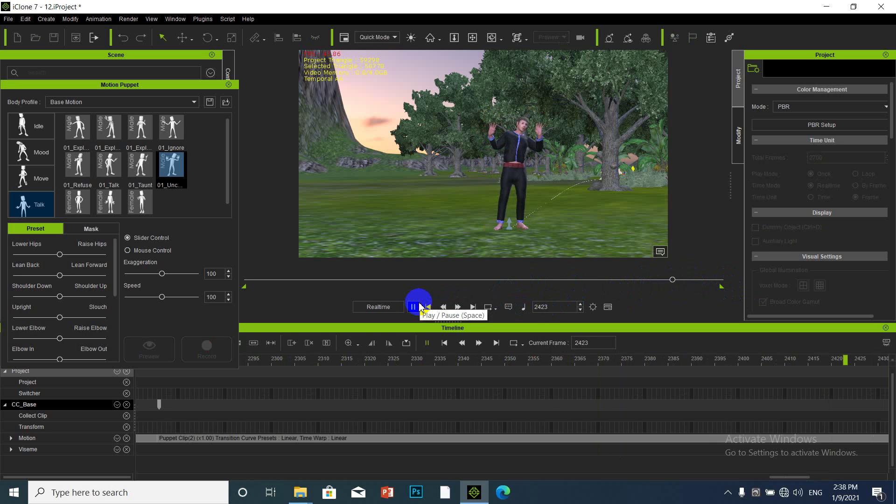
left_click(413, 307)
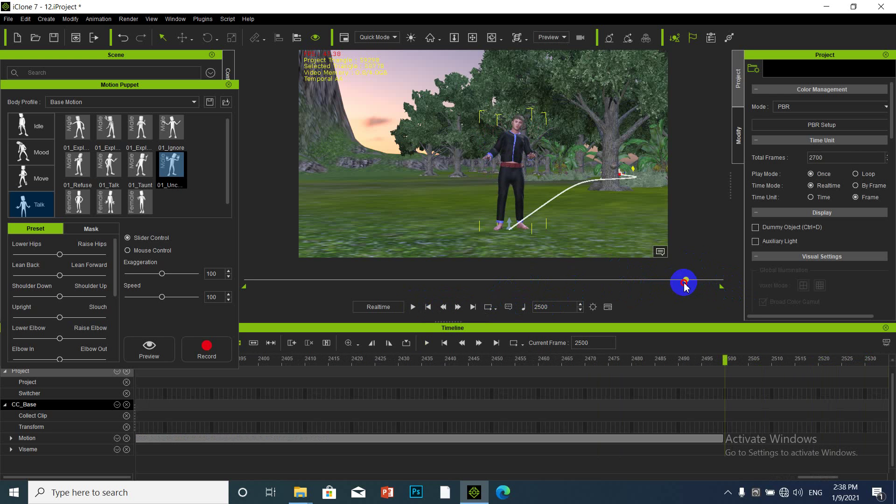
Record the second 02_Argu... female Talk motion onto the avatar, from frame 2492 to about frame 2645.
left_click_drag(685, 284, 683, 283)
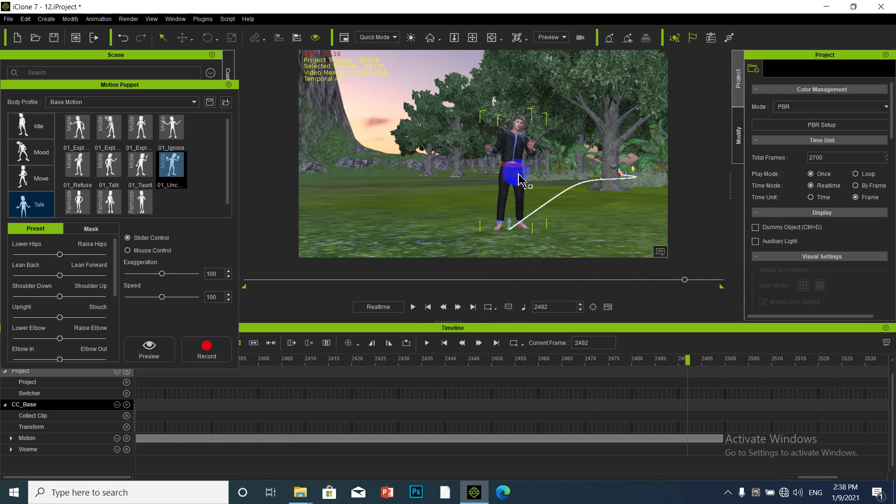
left_click(108, 201)
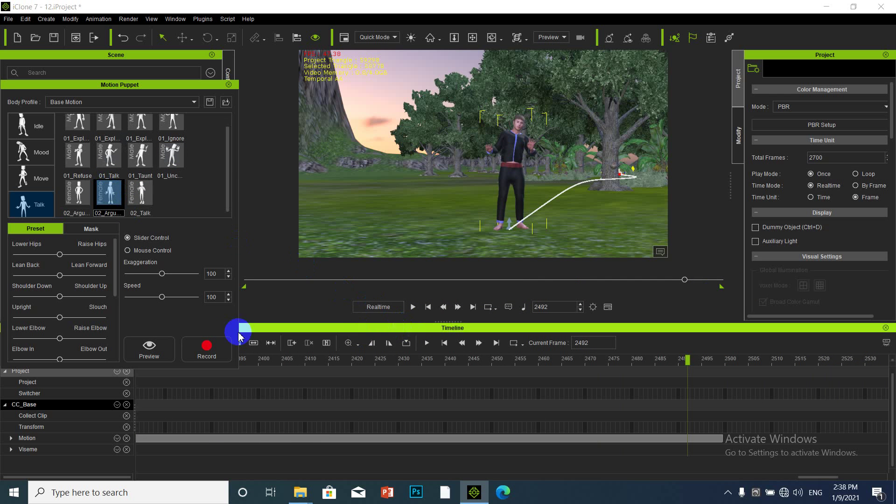
left_click(208, 349)
left_click(248, 336)
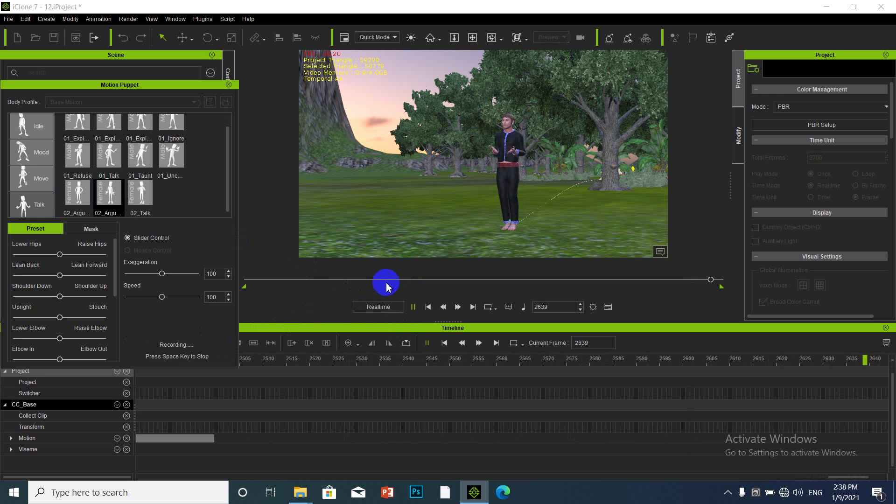
key("space")
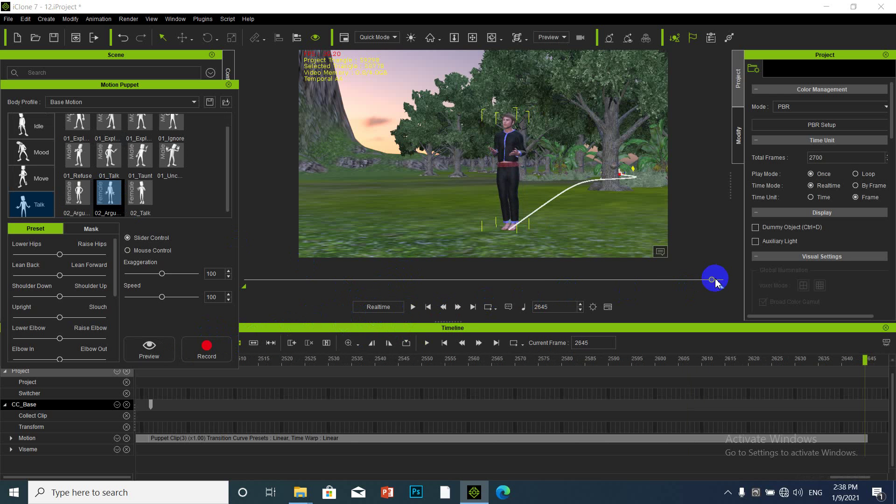
Record the first 01_Expl... male Talk motion onto the avatar, from frame 2474 to the project end at frame 2700.
left_click_drag(687, 280, 682, 280)
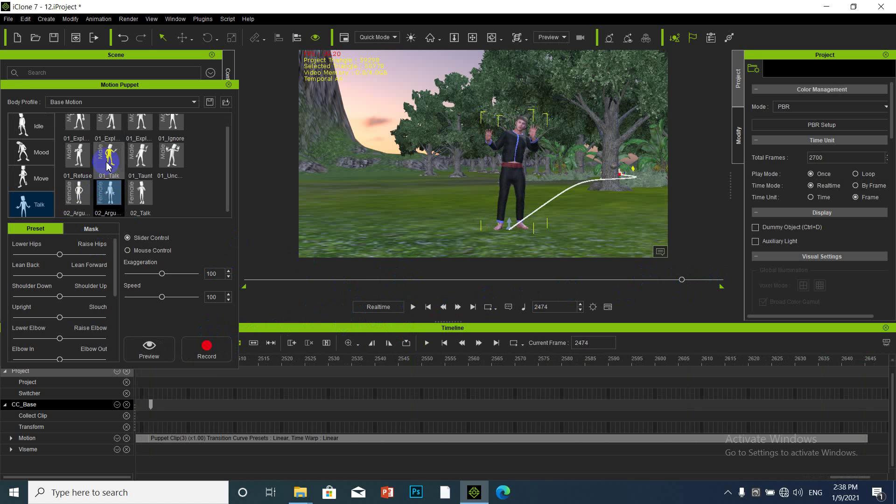
scroll(113, 160, "up", 1)
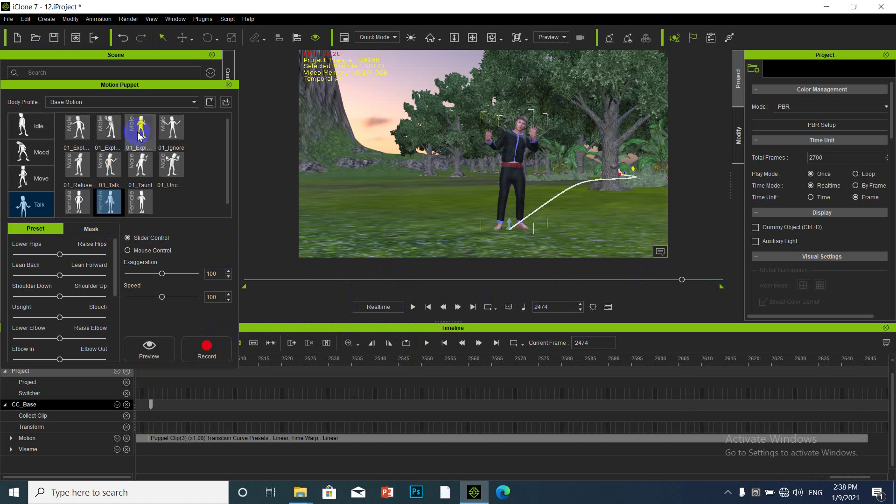
left_click(82, 136)
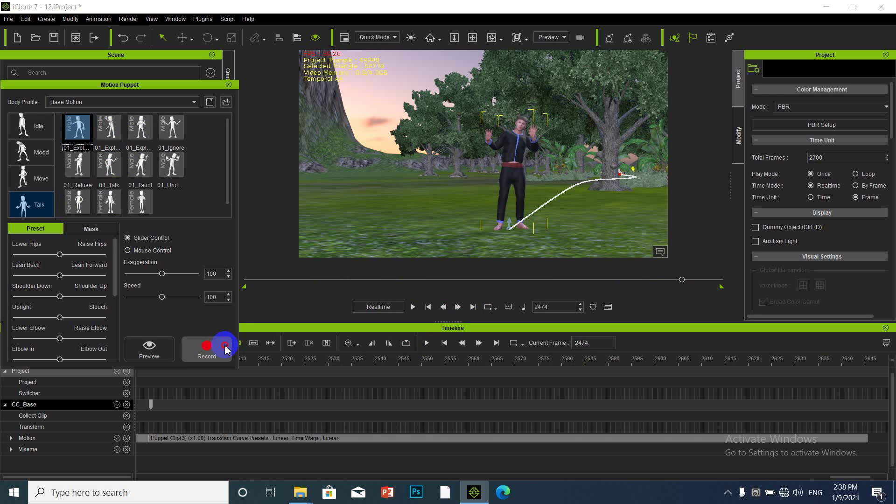
left_click(208, 346)
key("space")
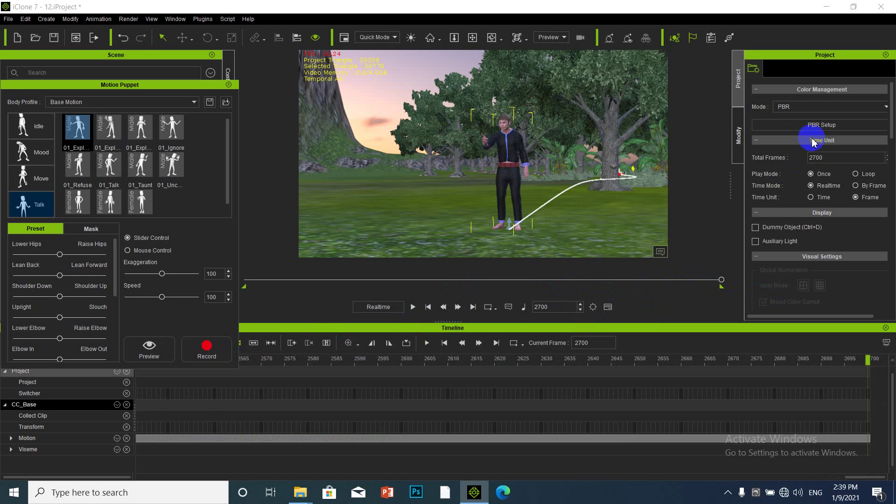
Extend the project to 3000 total frames, and stretch the playback range to the new end.
double_click(822, 157)
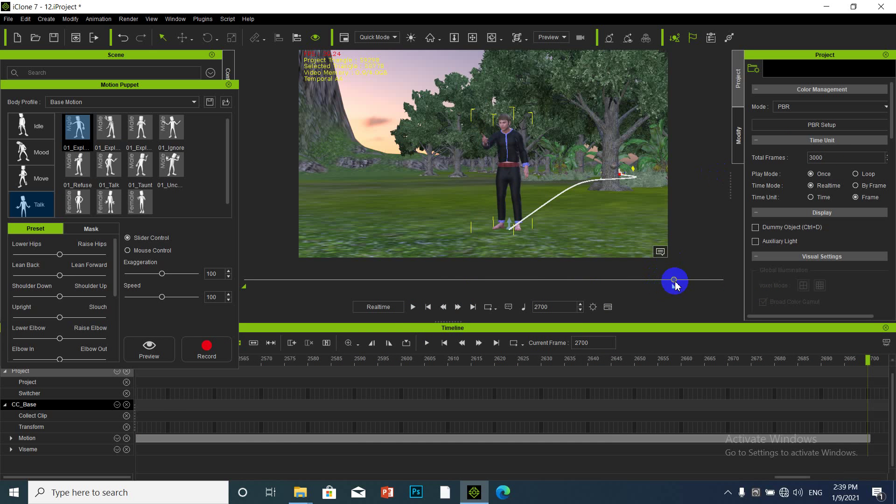
left_click_drag(675, 280, 738, 286)
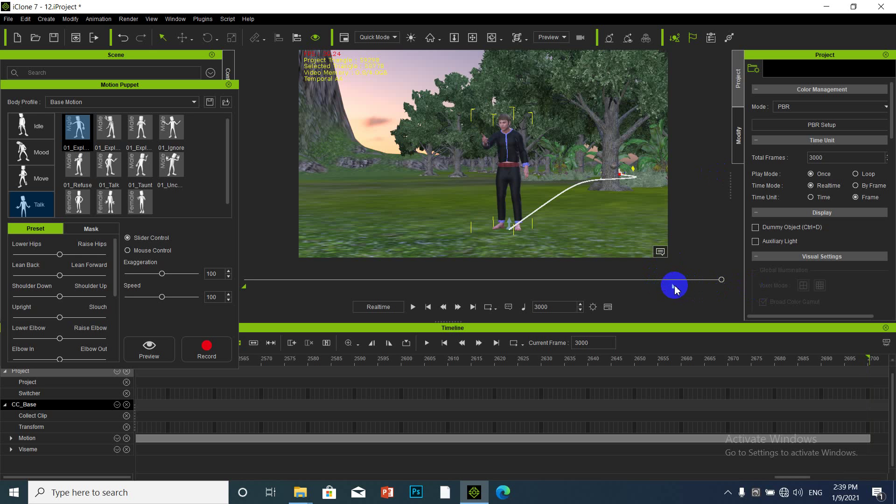
mouse_move(674, 289)
left_mouse_down()
mouse_move(716, 286)
mouse_move(737, 296)
left_mouse_up()
left_click(718, 289)
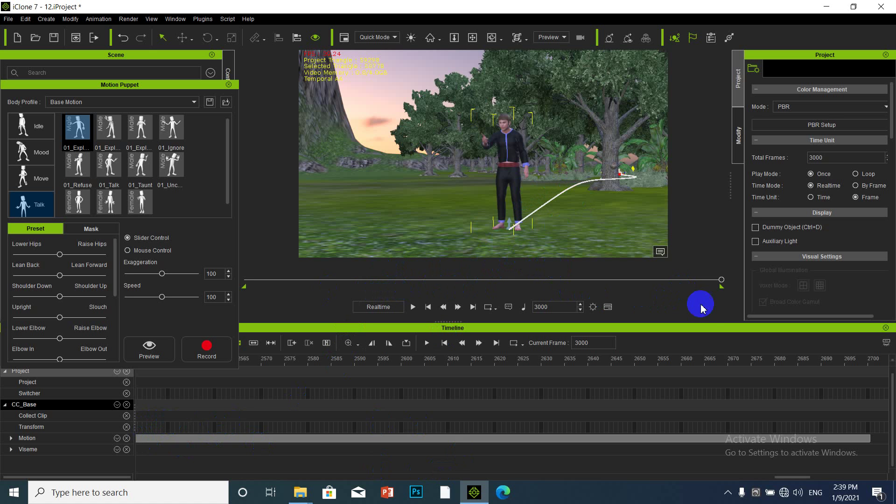
Play back the last part of the recorded talk motion to find where the next motion should start.
left_click_drag(721, 280, 688, 280)
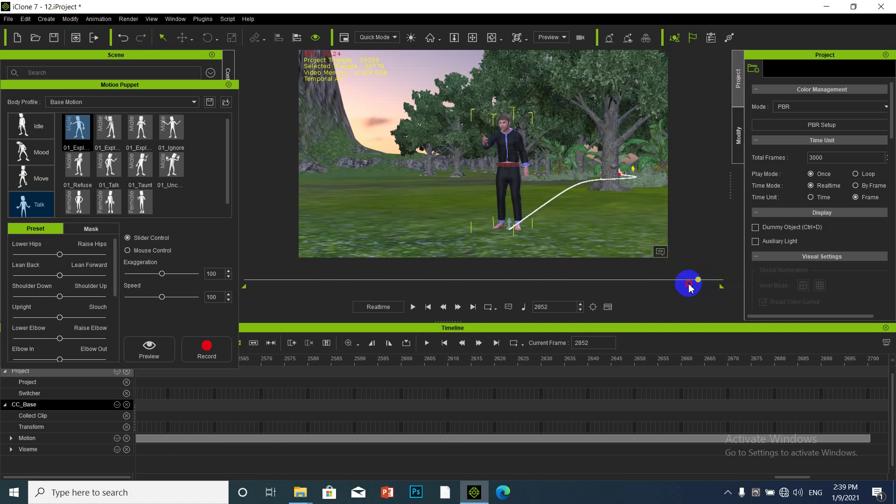
left_click(412, 307)
left_click_drag(681, 278, 661, 280)
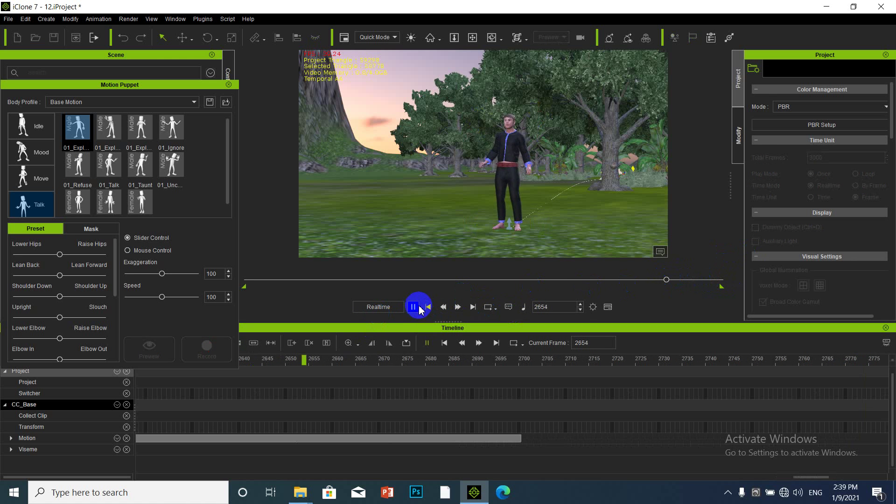
Record the 01_Ignore Talk motion onto the avatar, from frame 2674 to about frame 2912.
left_click_drag(678, 279, 669, 280)
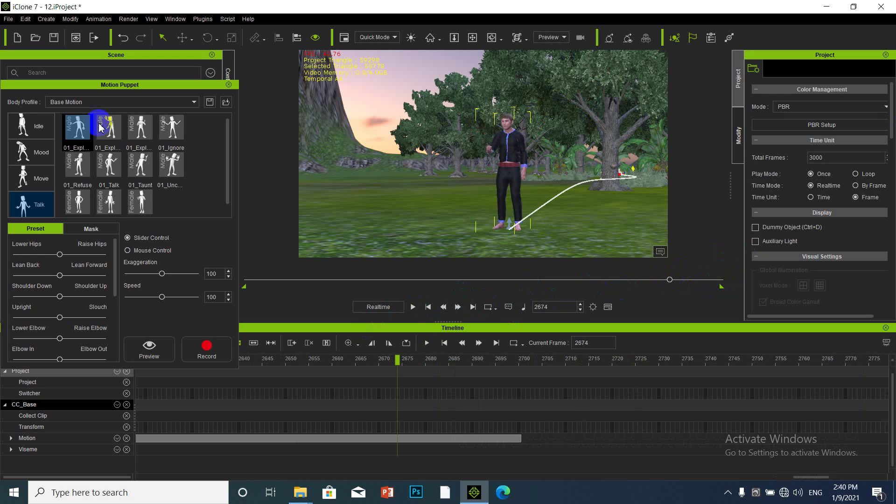
left_click(167, 134)
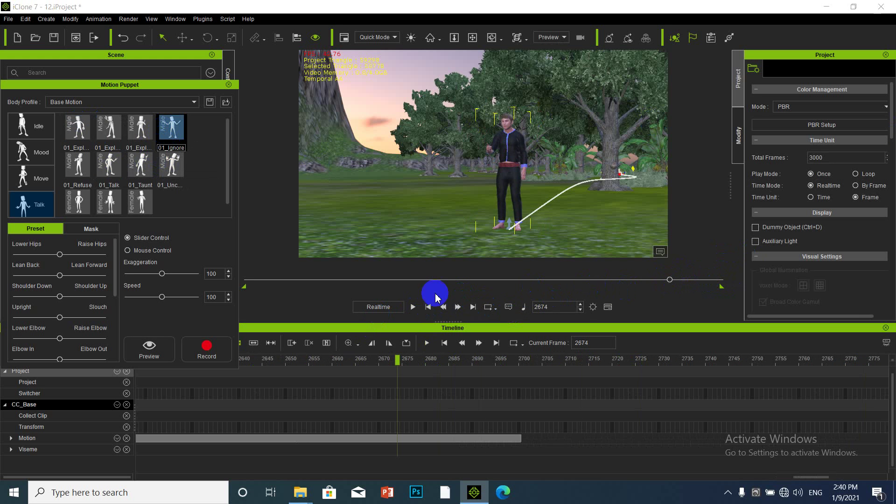
left_click(219, 345)
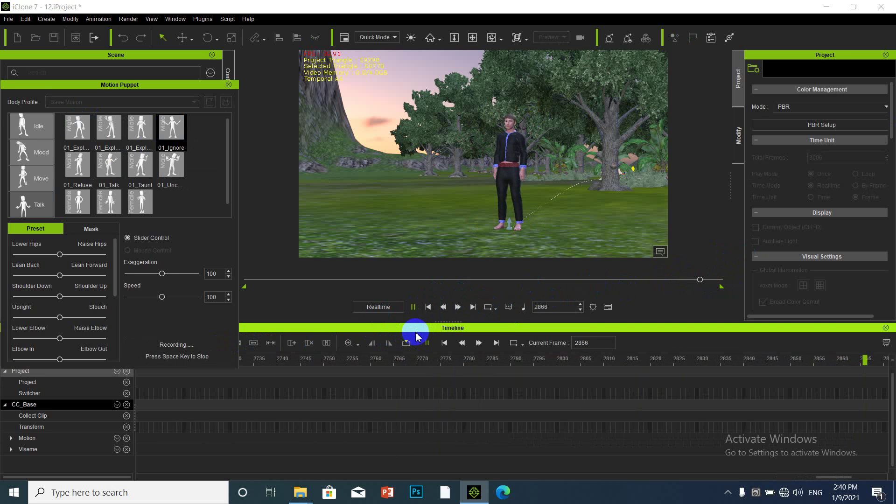
key("space")
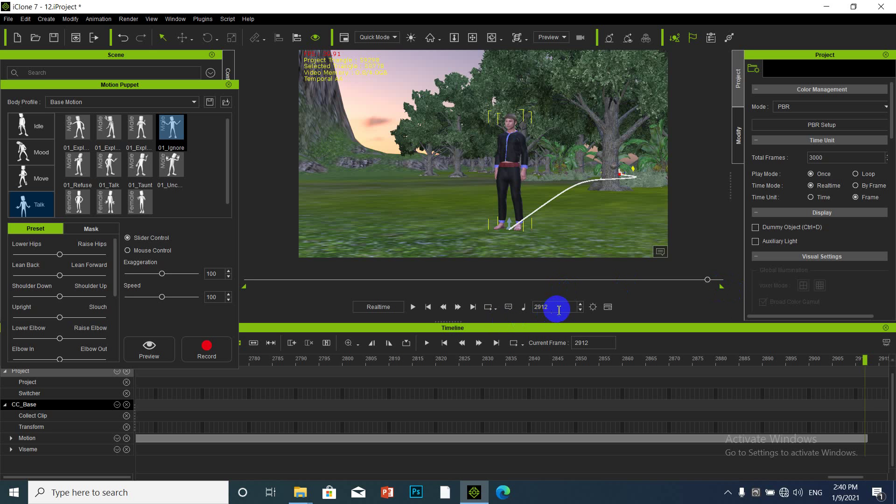
Return to frame 1700, where the first talk clip starts, and scrub forward to frame 1733.
left_click_drag(556, 309, 423, 315)
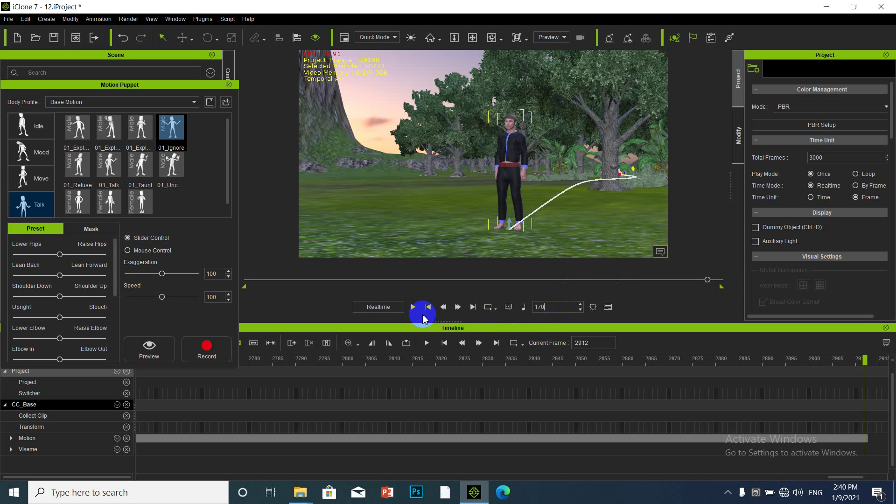
type("1700")
key("Return")
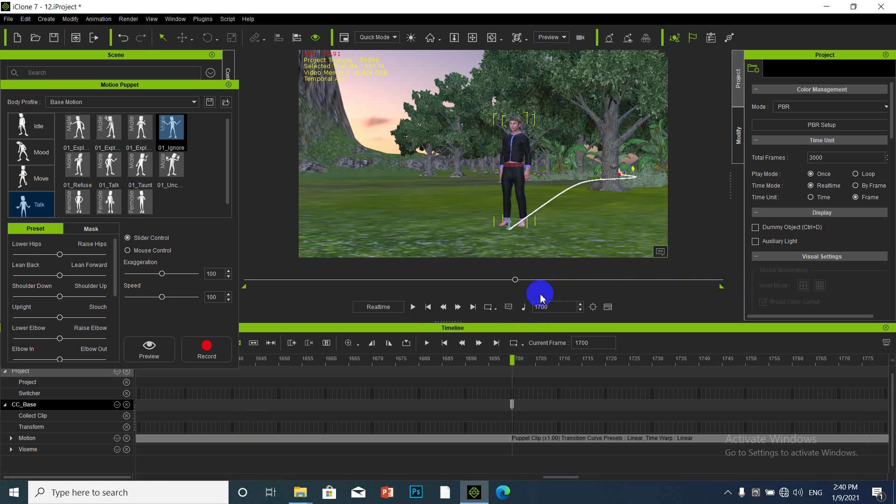
left_click_drag(517, 285, 520, 284)
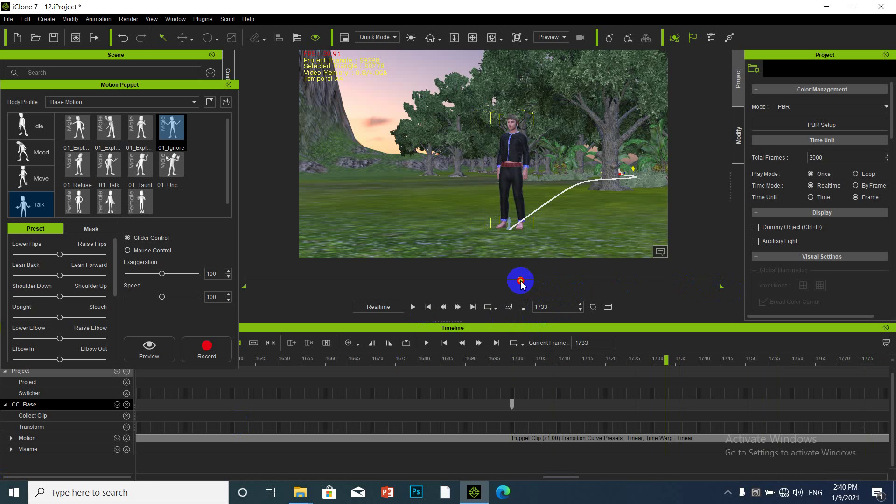
left_click(546, 307)
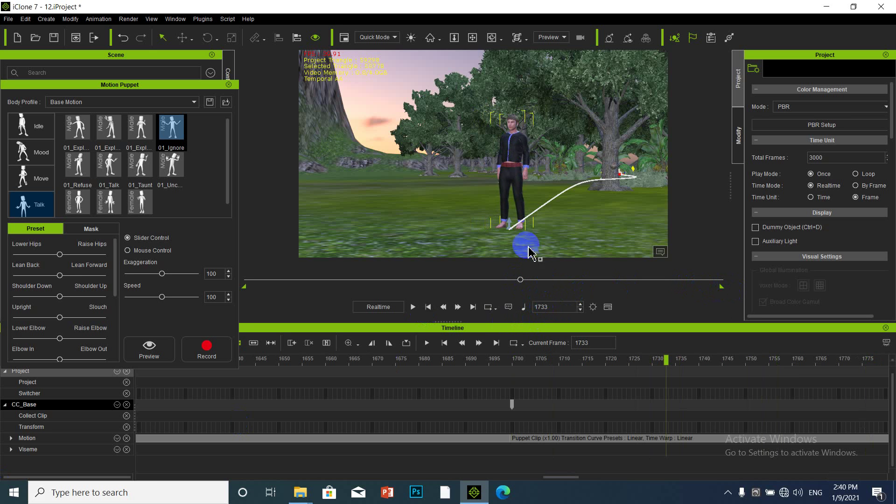
left_click(509, 232)
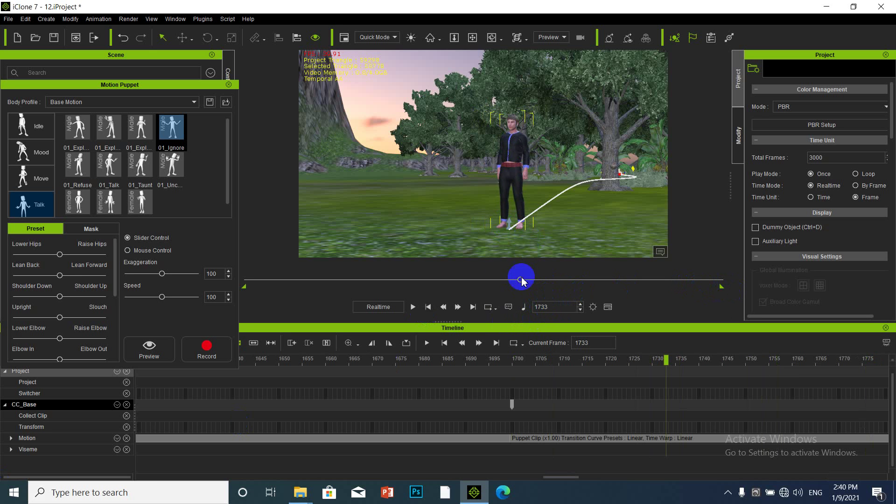
left_click(209, 346)
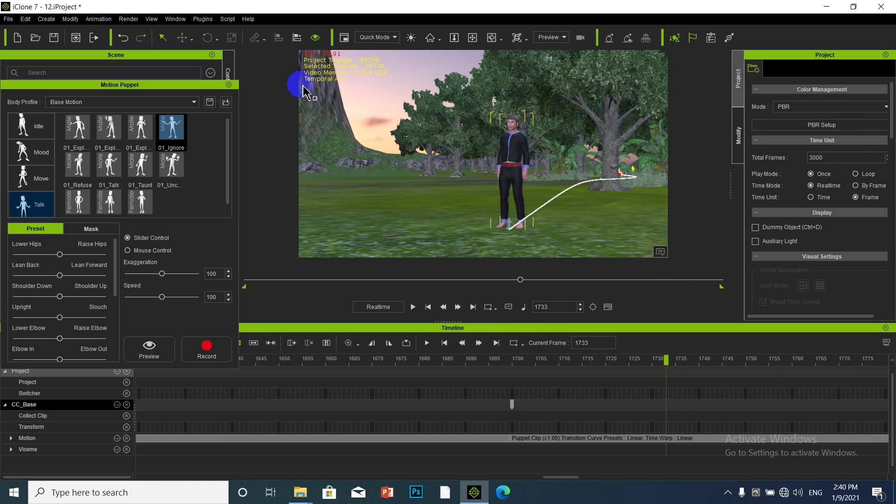
Close Motion Puppet and open the Voice Recorder for a new facial script on the avatar, moved clear of the character.
left_click(228, 85)
left_click(739, 133)
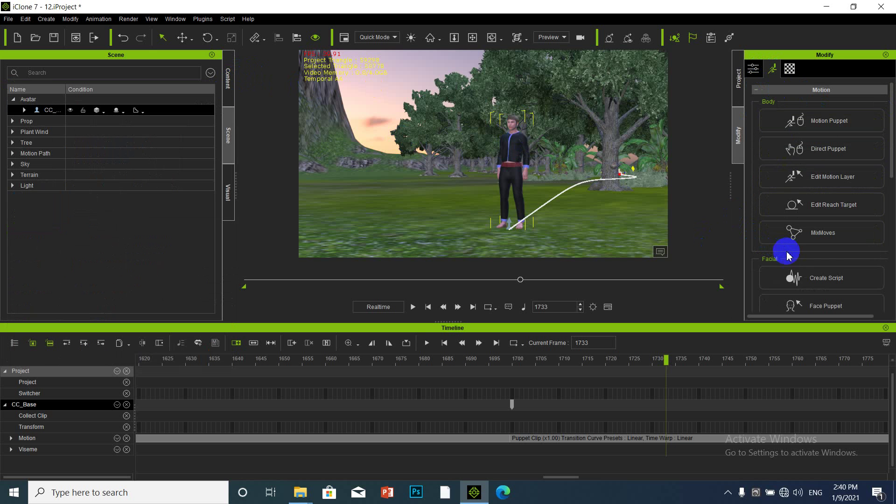
left_click(788, 280)
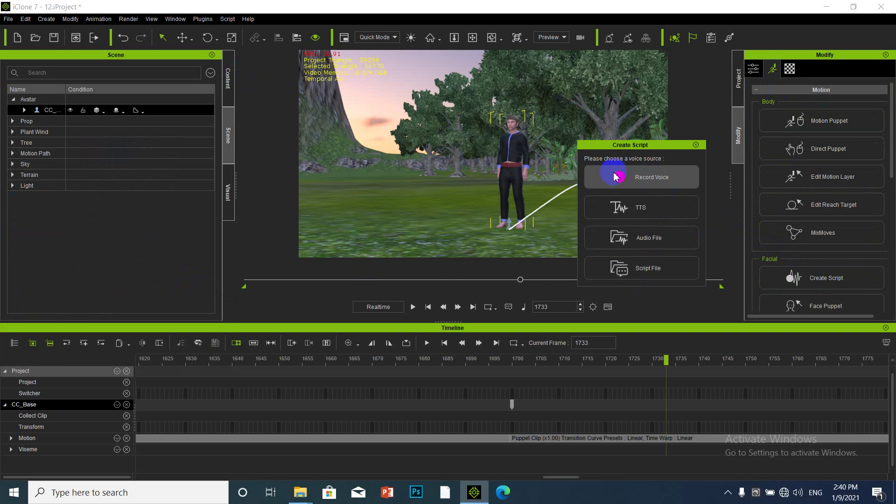
left_click(643, 180)
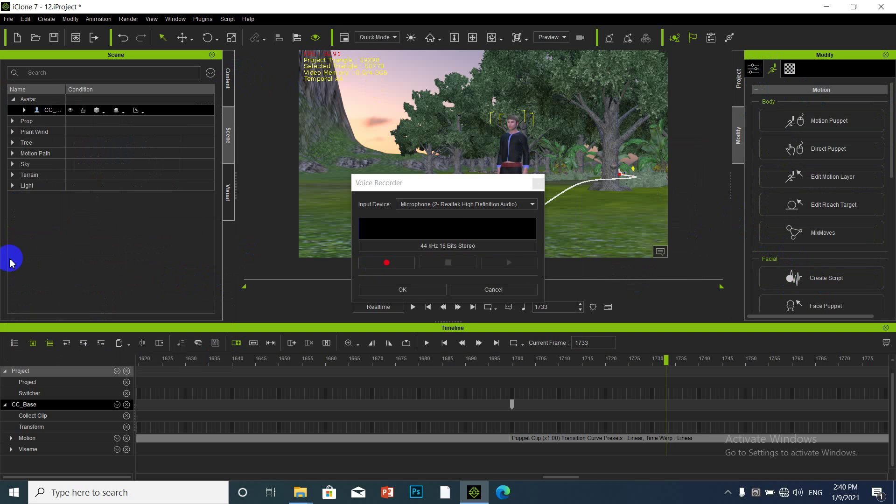
left_click_drag(460, 185, 199, 145)
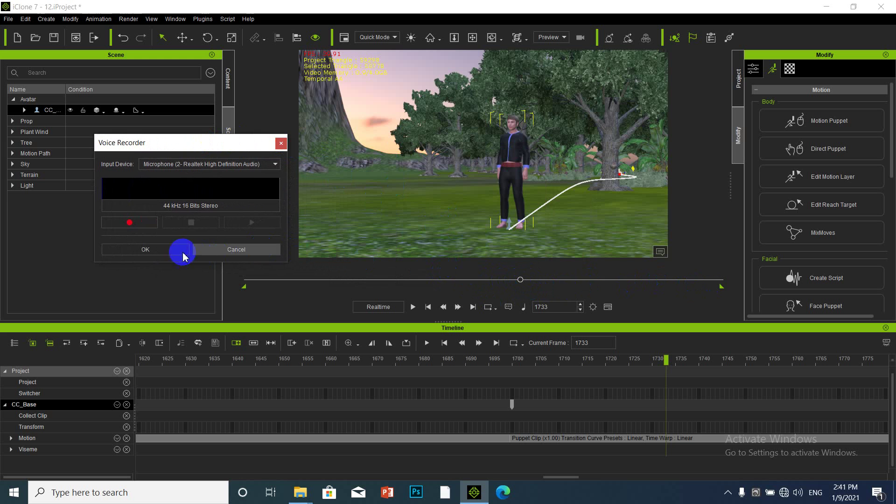
Record a microphone voice take of about 10 seconds and play it back.
left_click(152, 221)
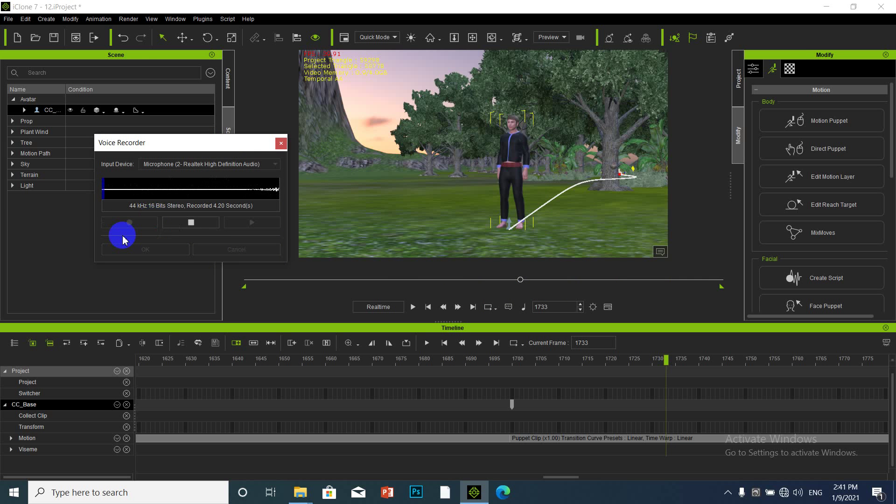
left_click(210, 226)
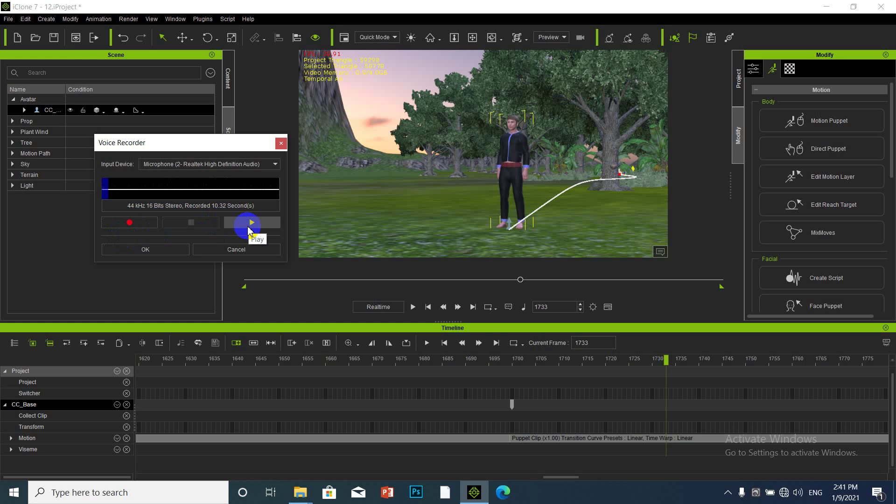
left_click(250, 223)
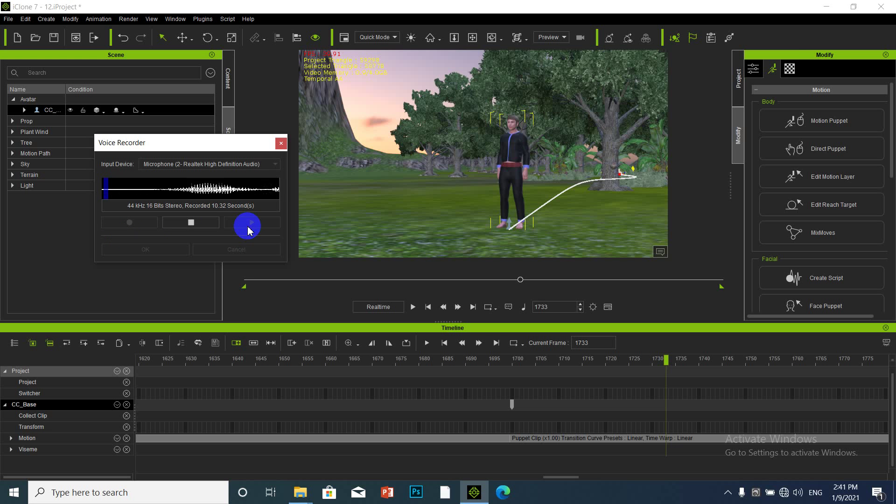
left_click(191, 223)
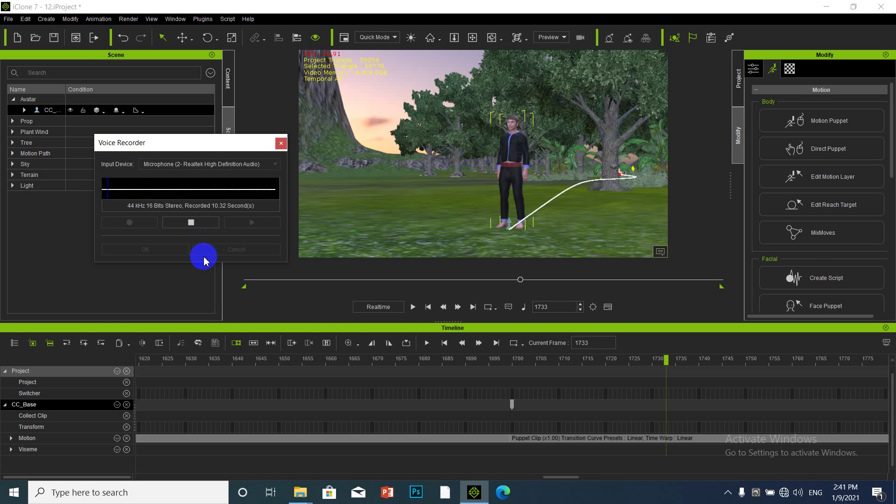
left_click(192, 223)
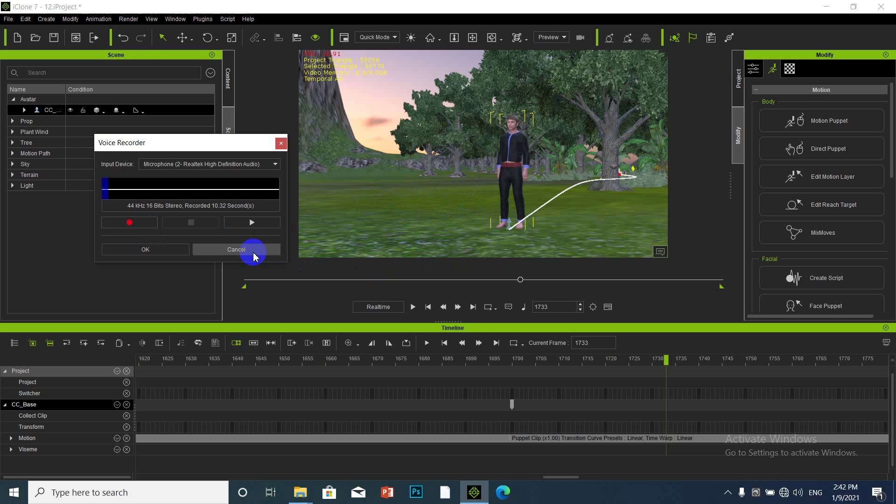
Replace the voice take with a new recording of about 18.7 seconds and listen to it.
left_click(147, 223)
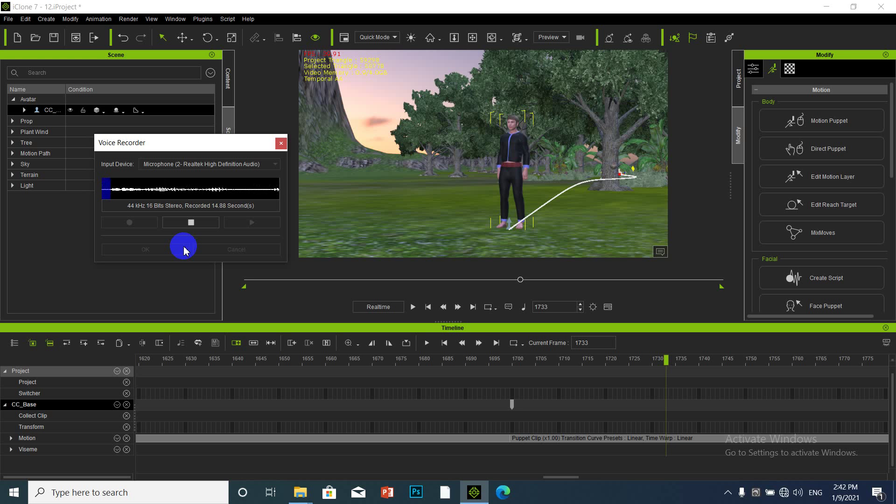
left_click(404, 303)
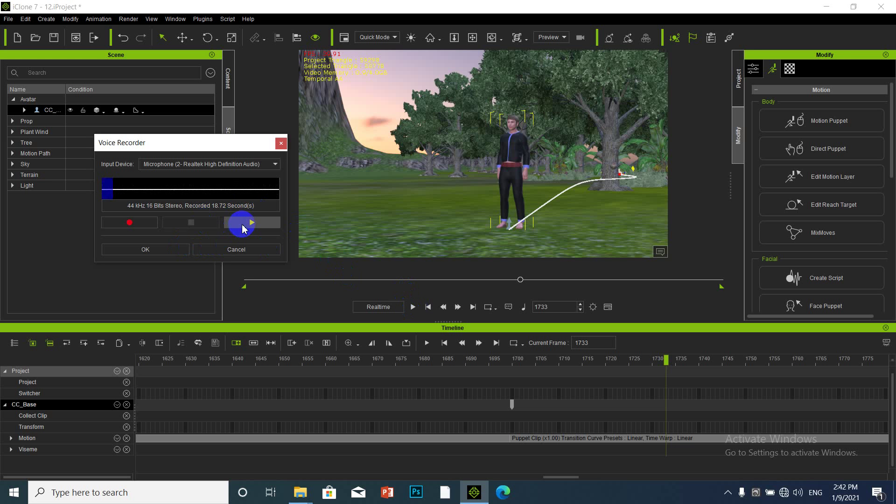
left_click(242, 228)
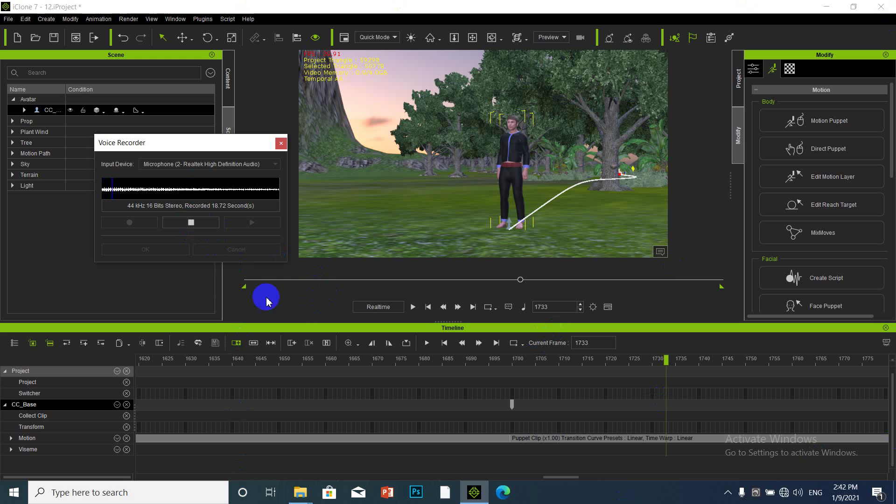
left_click(189, 224)
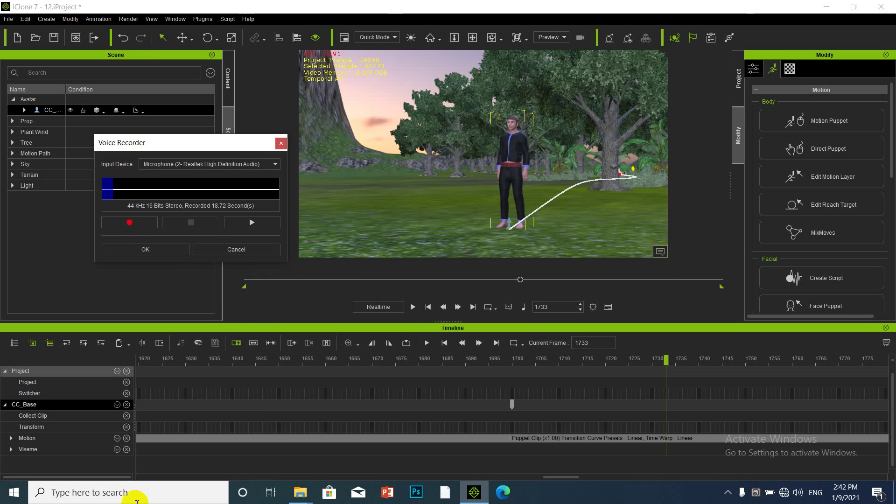
Record the voice again for about 19.7 seconds and apply it to the avatar from frame 1733.
left_click(145, 226)
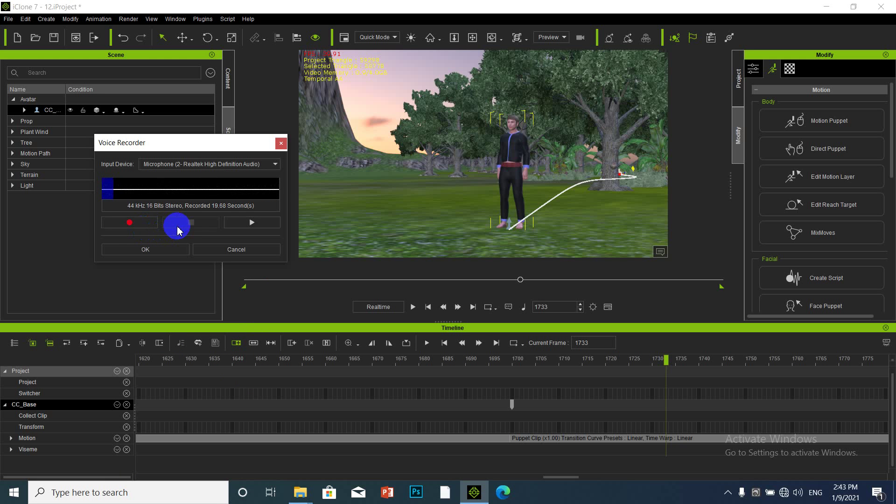
left_click(237, 223)
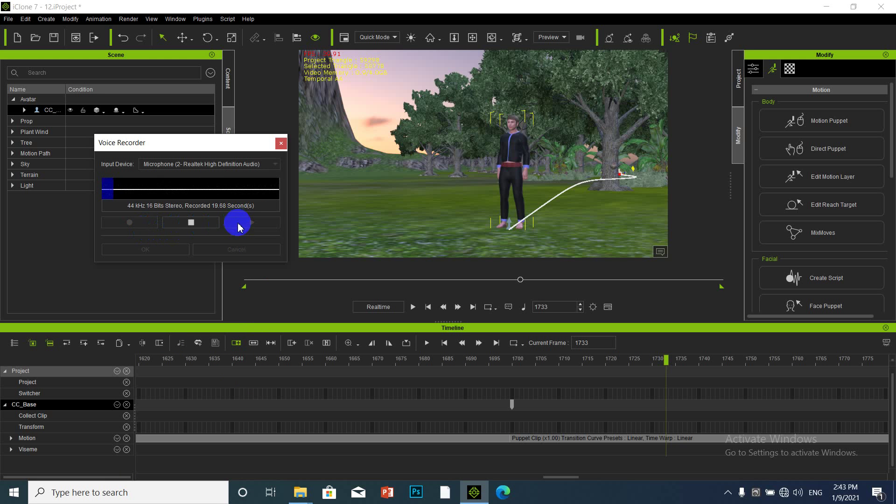
left_click(202, 224)
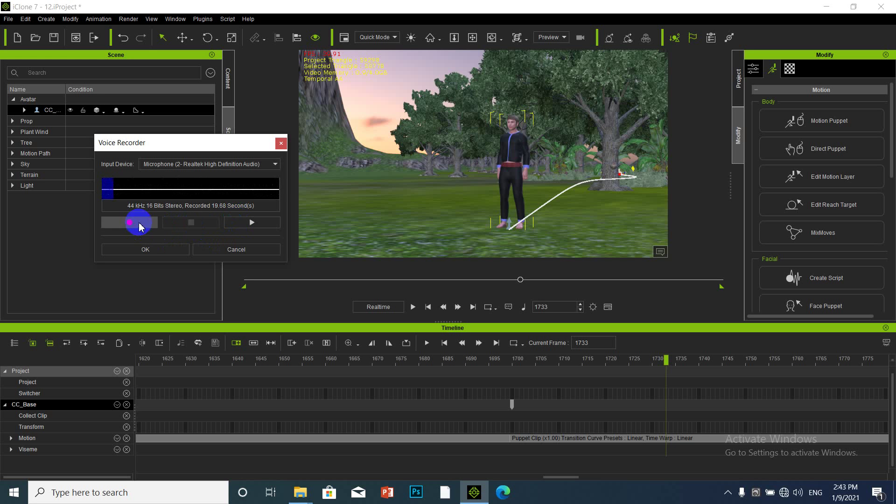
left_click(170, 251)
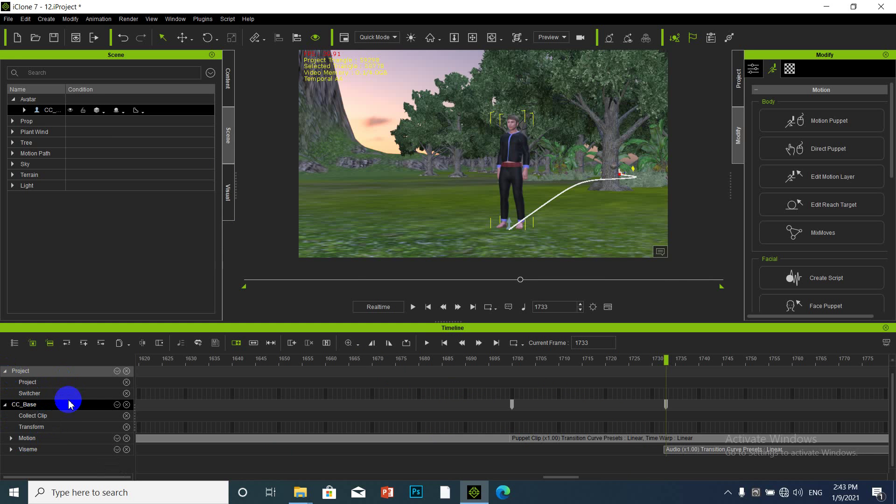
Hide the CC_Base avatar's tracks in the timeline and show them again.
left_click(4, 371)
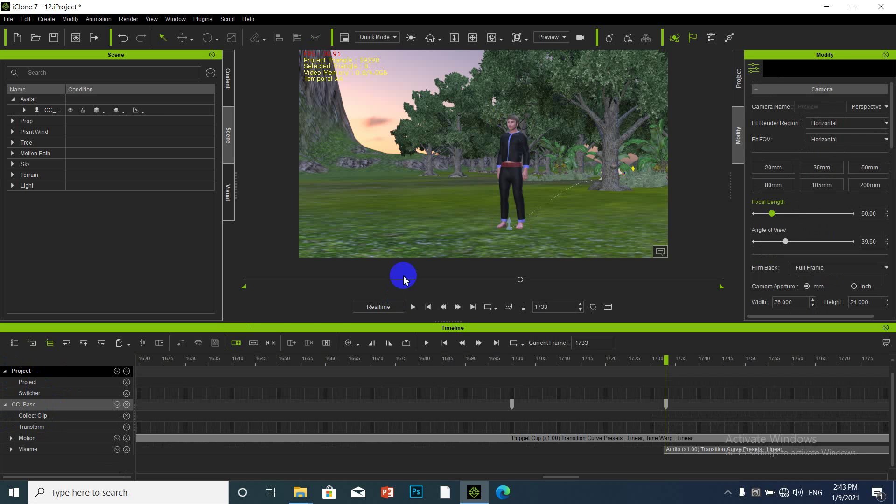
left_click(513, 132)
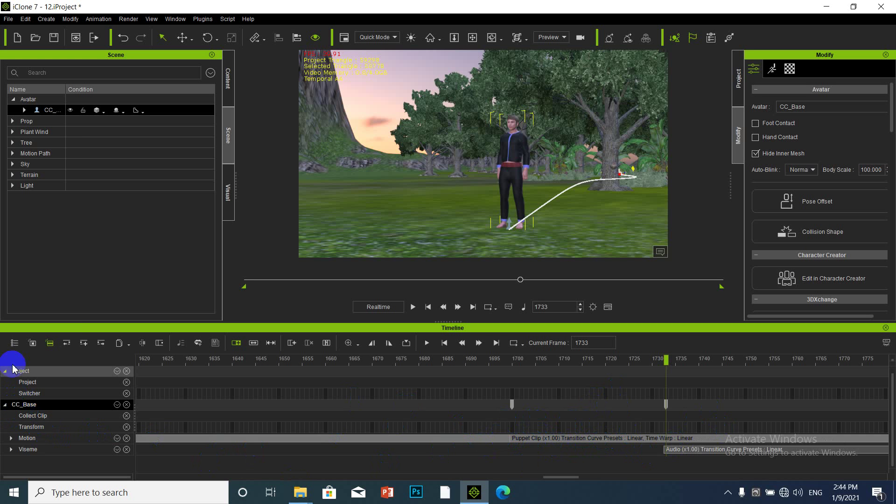
left_click(14, 349)
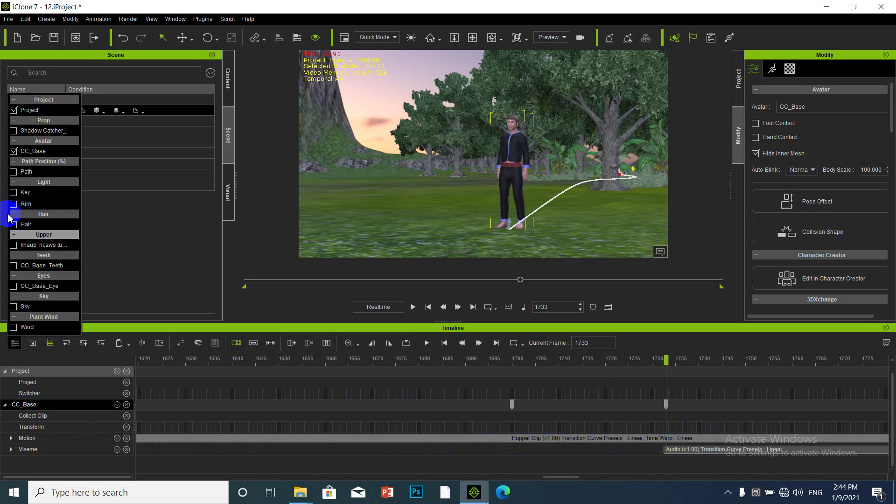
left_click(14, 151)
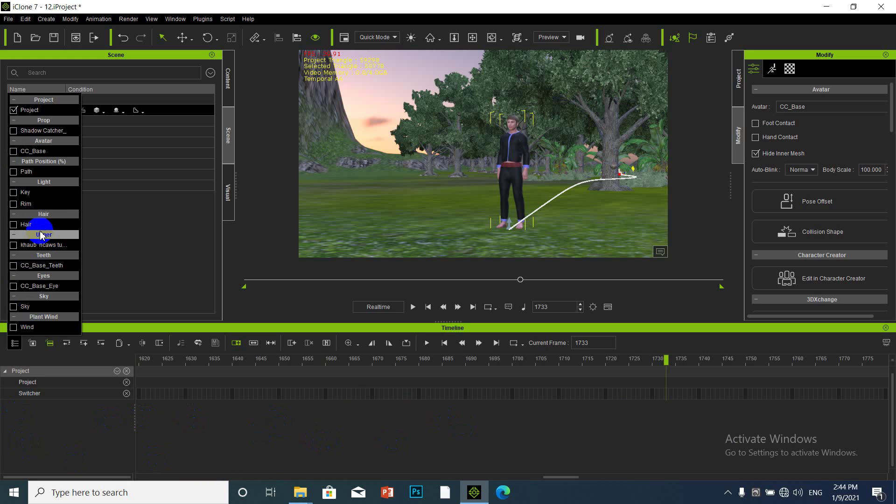
left_click(13, 152)
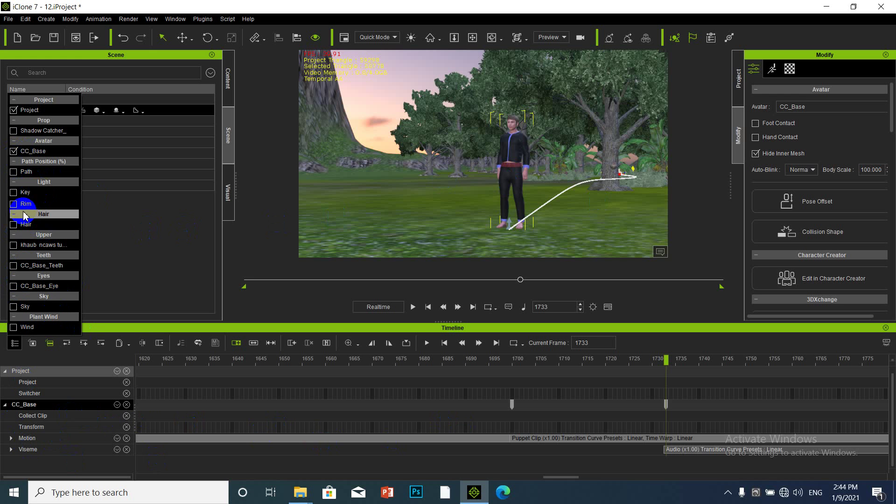
left_click(210, 75)
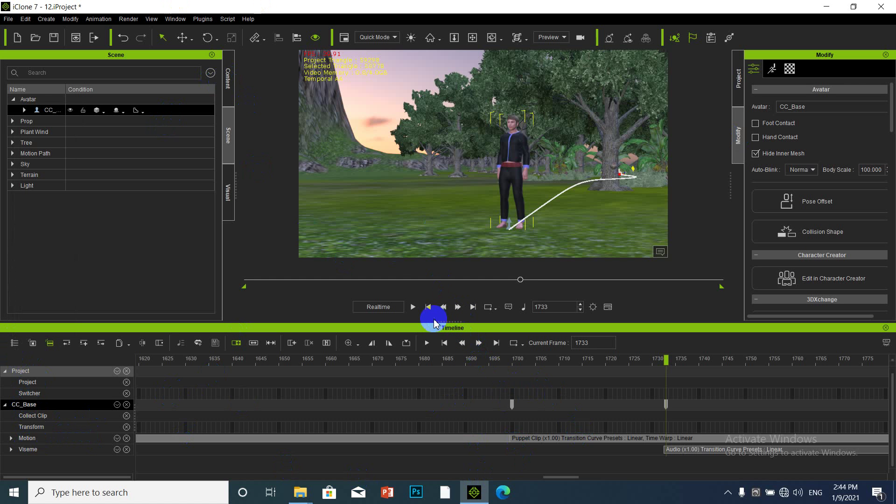
Play the voiced talk animation to its end, and trim the project to 2929 total frames with the playback range ending there.
left_click(414, 307)
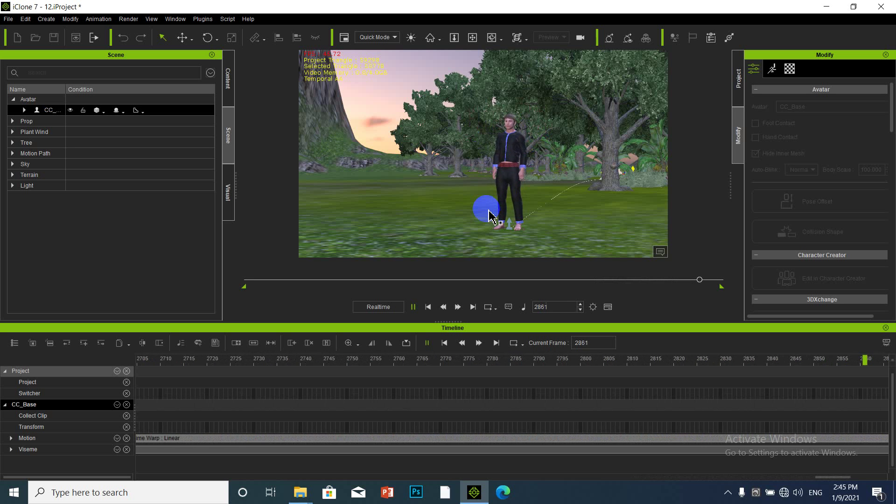
left_click(489, 216)
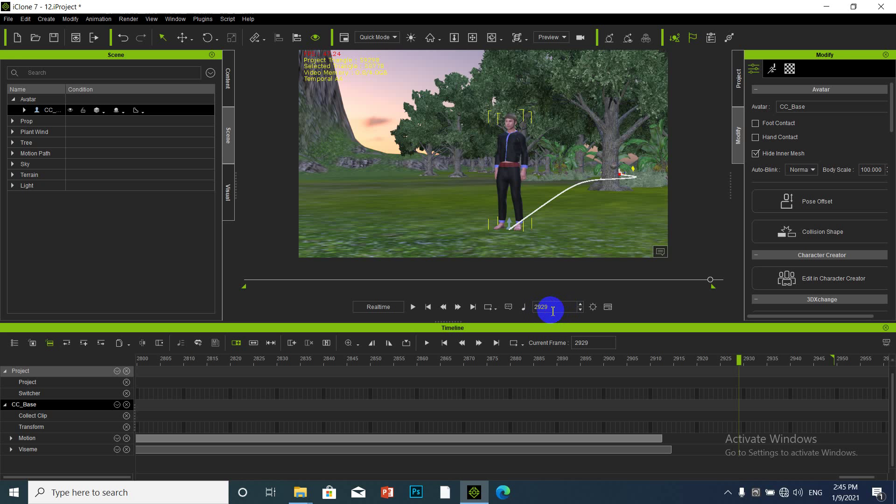
left_click(739, 109)
left_click_drag(832, 157, 795, 167)
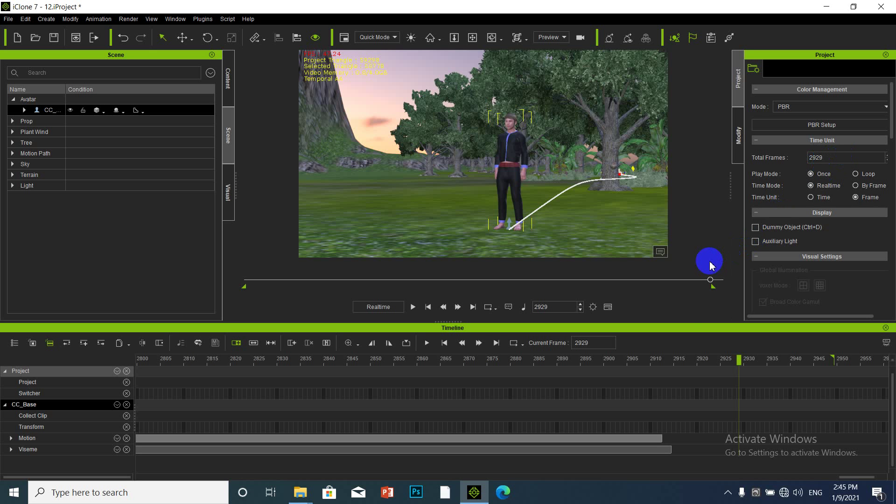
left_click(718, 286)
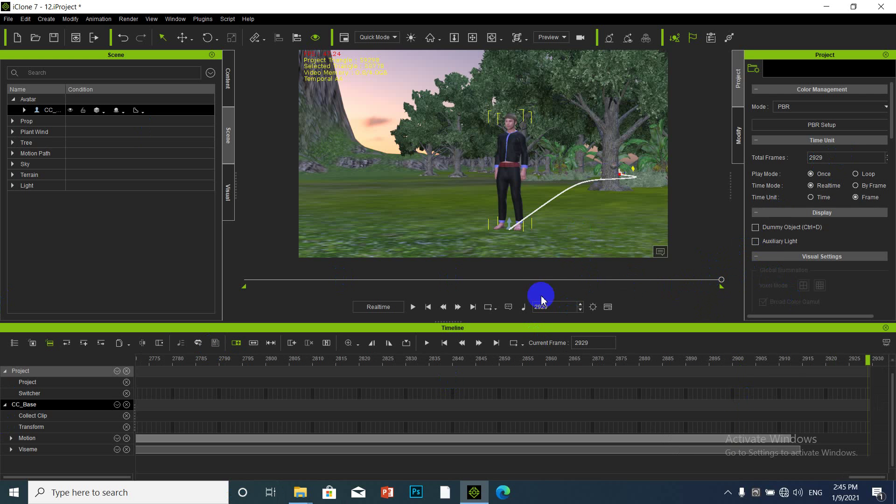
Scrub back to frame 1686 and forward to frame 2929 to review the talk animation.
left_click_drag(626, 276, 519, 280)
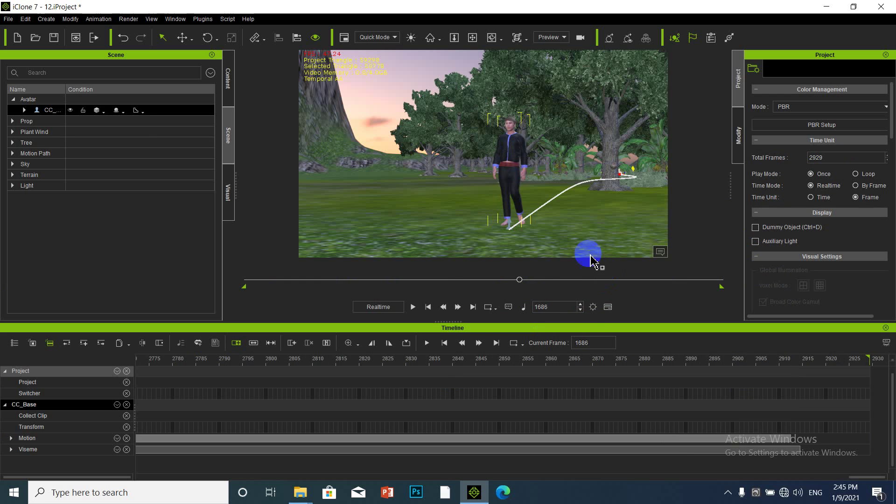
left_click_drag(521, 281, 747, 298)
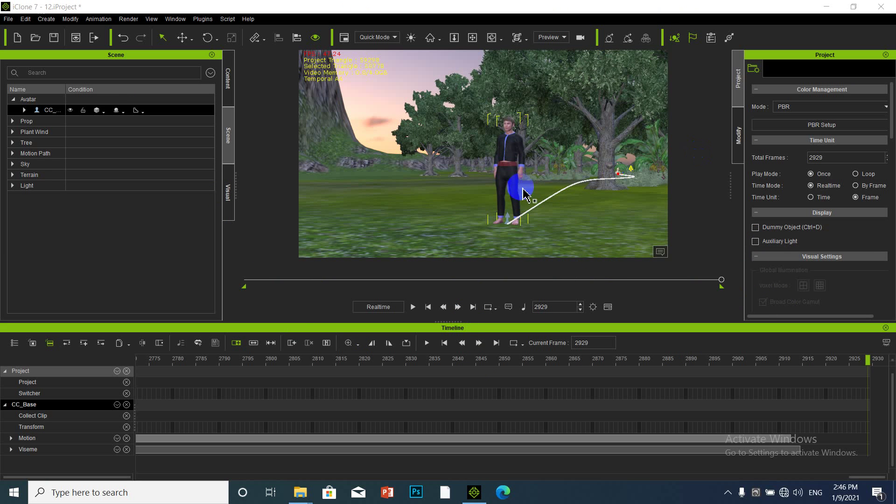
left_click_drag(414, 48, 353, 195)
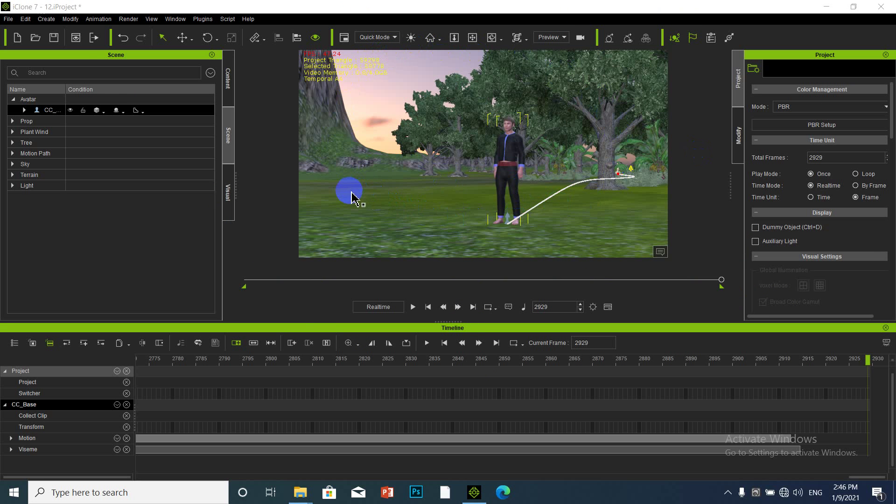
Add a new camera to the scene and pull its view back from the avatar.
left_click(52, 20)
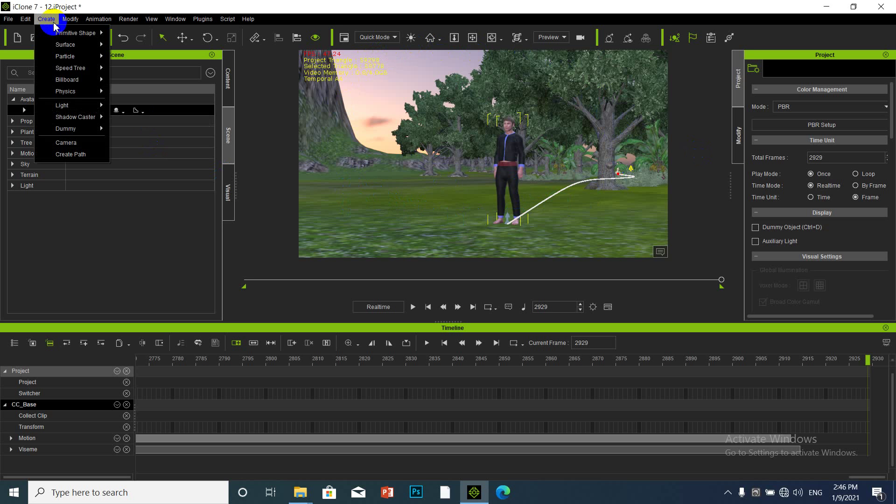
left_click(75, 142)
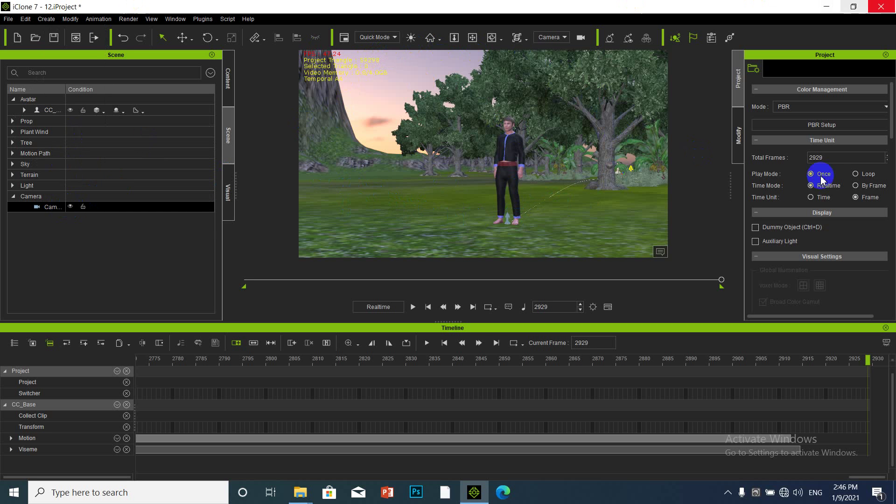
scroll(490, 244, "down", 2)
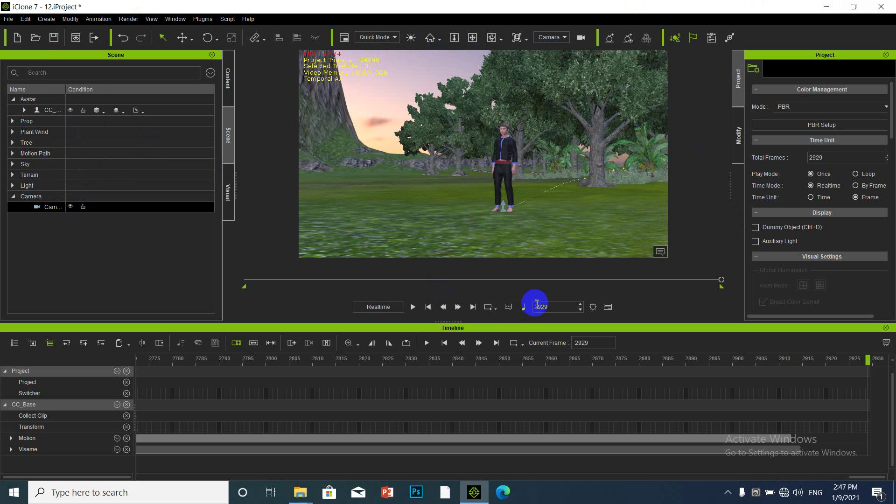
Return to frame 1 and delete the newly added camera.
left_click_drag(720, 281, 177, 316)
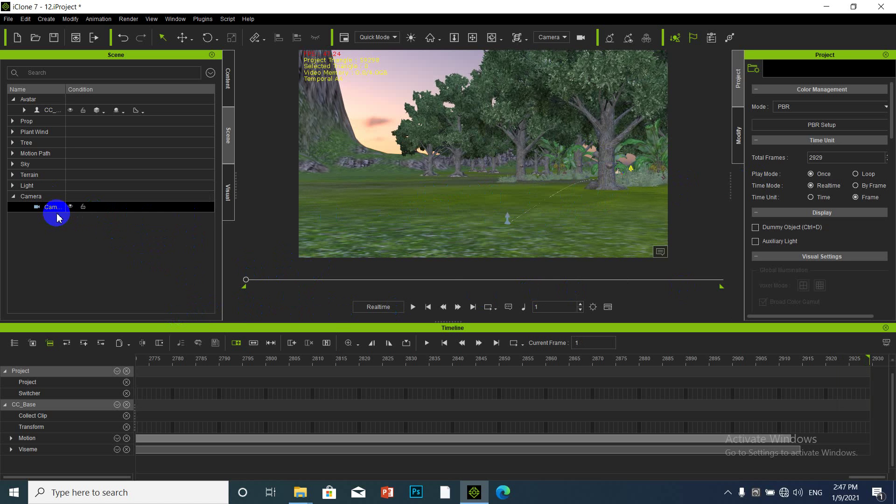
key("Delete")
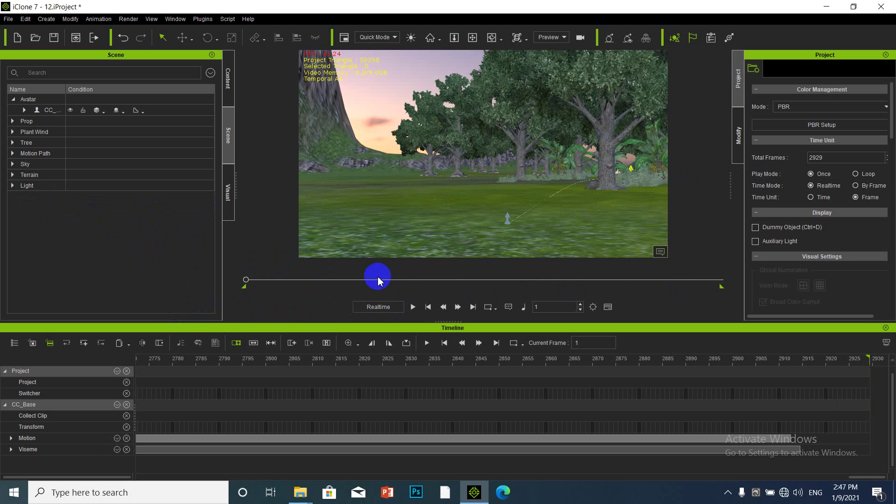
Examine the avatar and its motion path among the trees from several angles and closer up, selecting the path.
right_click_drag(427, 237, 487, 245)
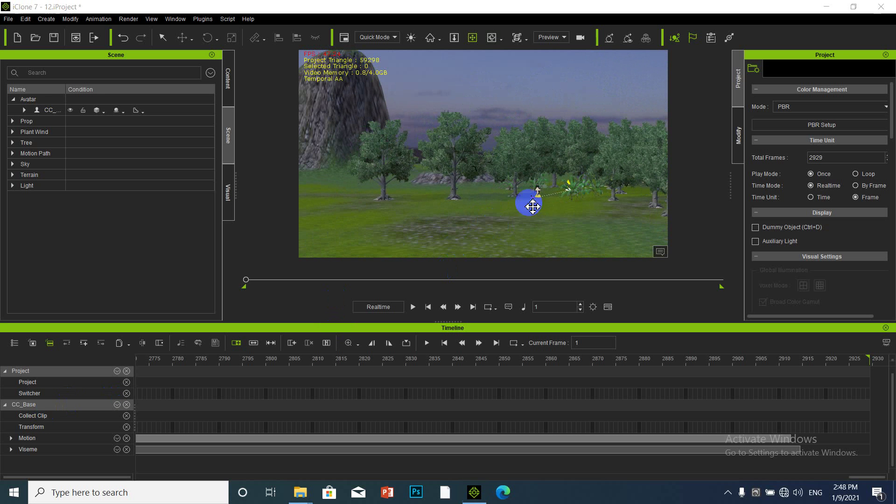
scroll(542, 198, "up", 3)
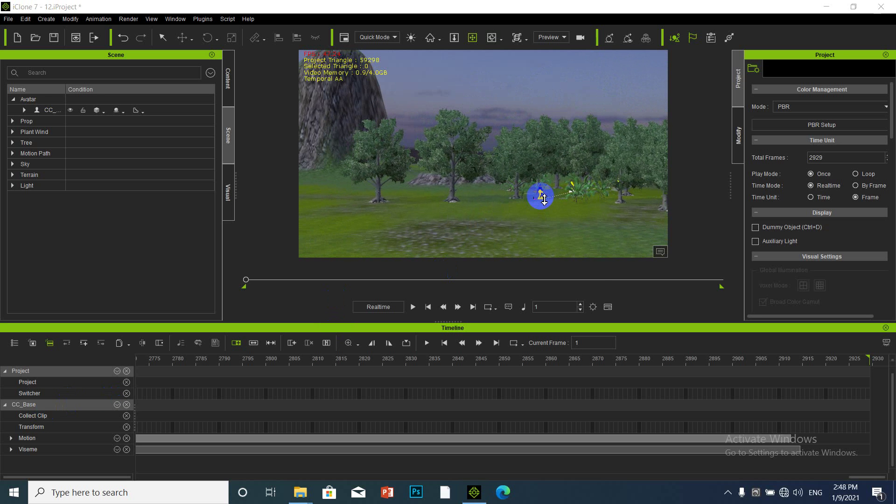
right_click_drag(545, 198, 459, 200)
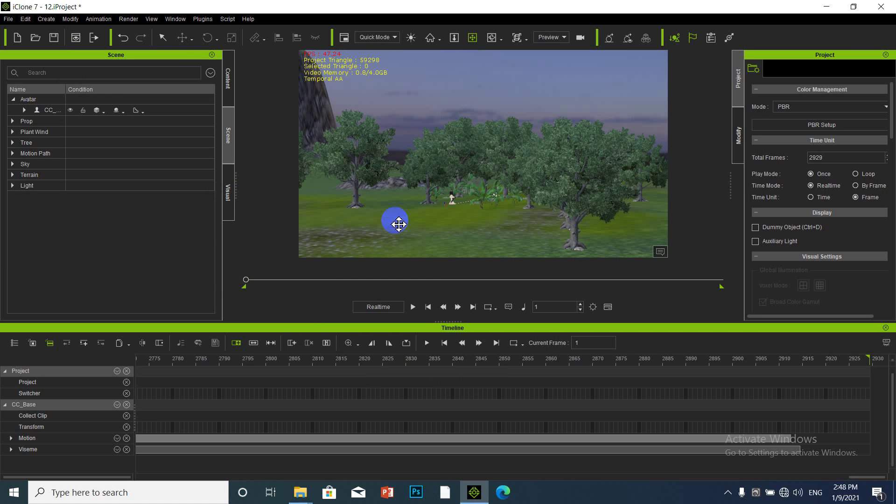
mouse_move(399, 225)
right_mouse_down()
mouse_move(426, 240)
mouse_move(438, 226)
mouse_move(494, 228)
mouse_move(486, 194)
mouse_move(458, 183)
mouse_move(453, 203)
mouse_move(465, 202)
right_mouse_up()
scroll(466, 203, "up", 1)
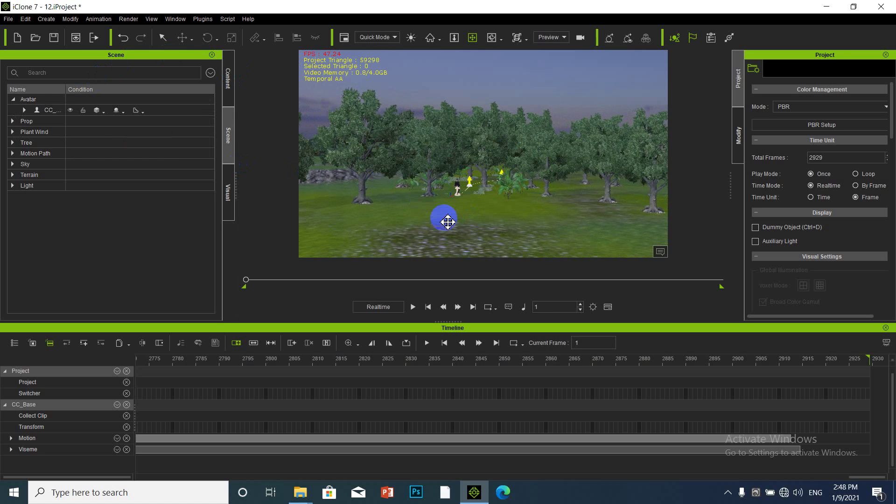
scroll(448, 222, "up", 4)
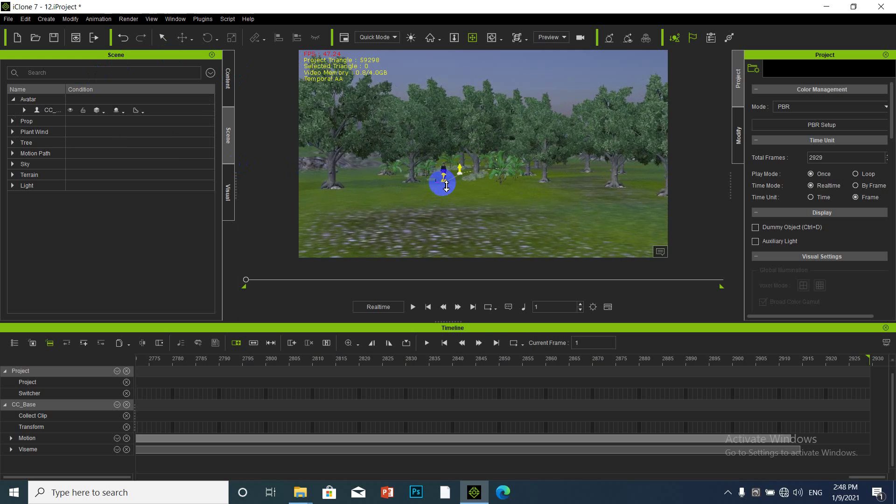
mouse_move(447, 185)
middle_mouse_down()
mouse_move(442, 176)
mouse_move(380, 190)
mouse_move(434, 191)
mouse_move(477, 208)
middle_mouse_up()
scroll(439, 180, "up", 3)
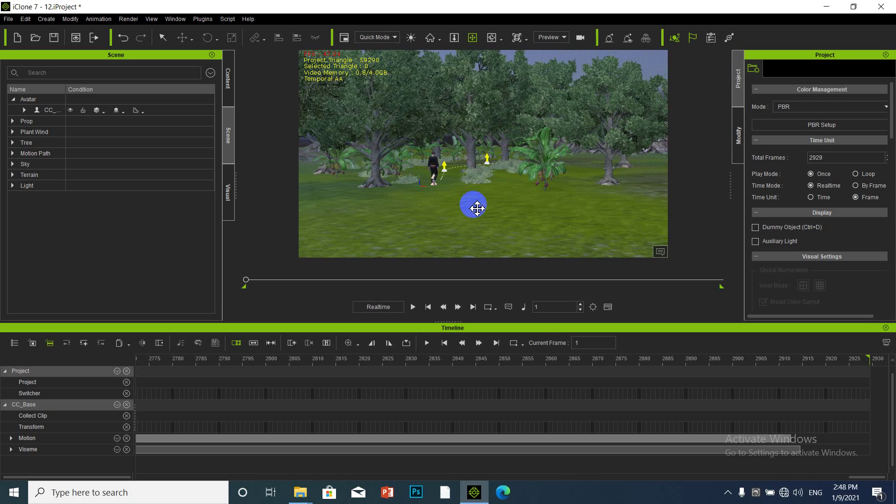
middle_click_drag(427, 195, 461, 211)
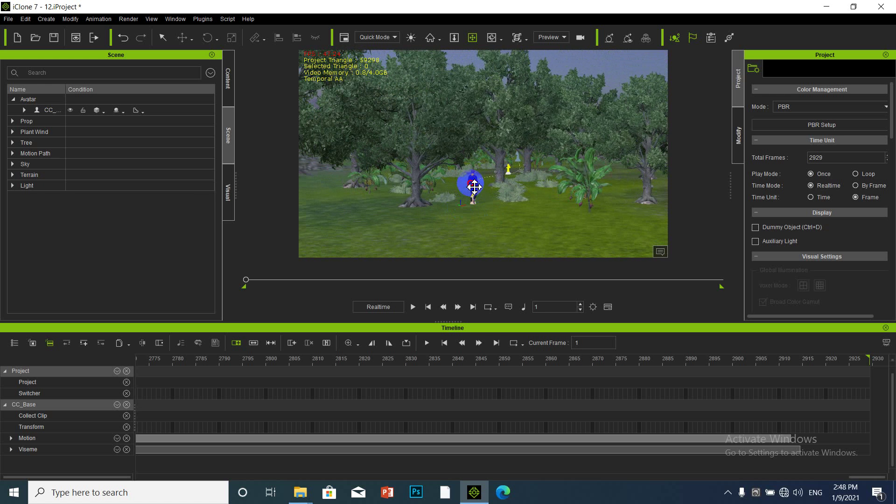
left_click(475, 187)
right_click_drag(481, 207, 461, 211)
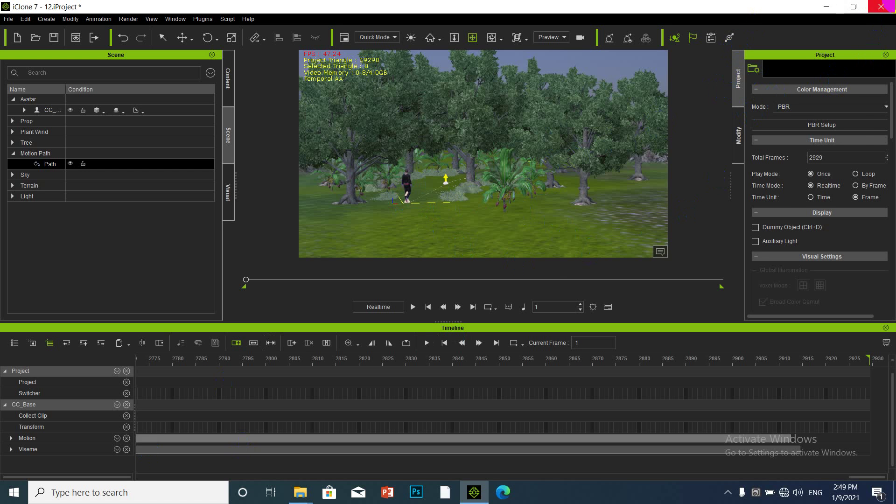
Save the project over 12.iProject in the 2020 iclone kartoon folder.
left_click(880, 7)
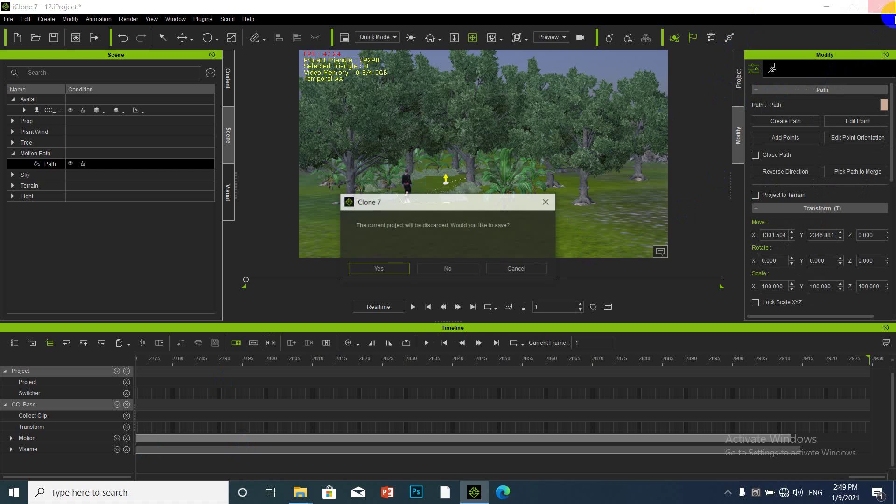
left_click(553, 205)
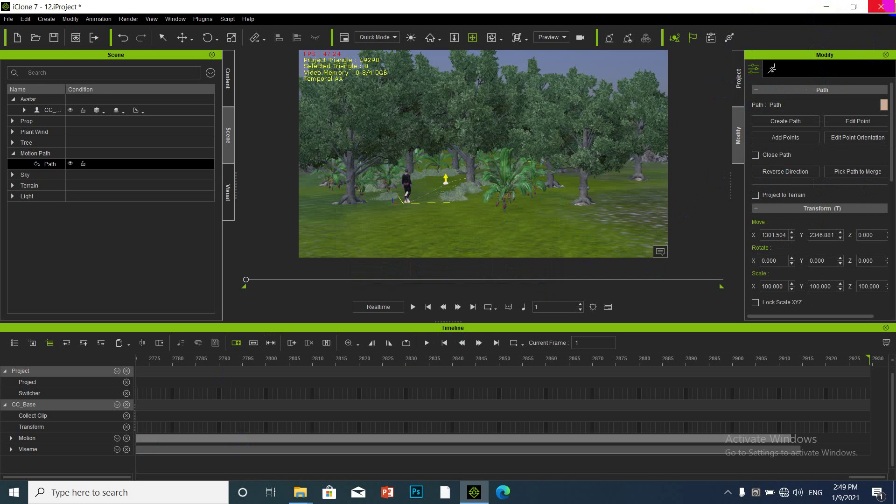
left_click(887, 7)
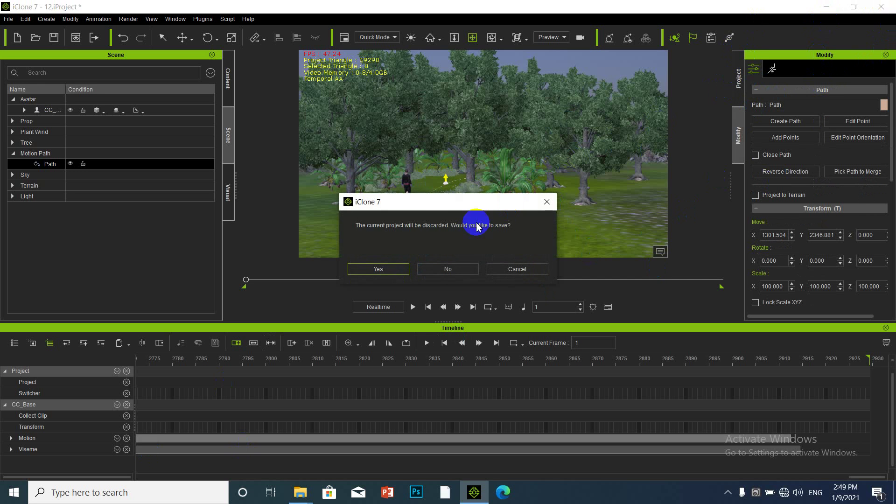
left_click(381, 270)
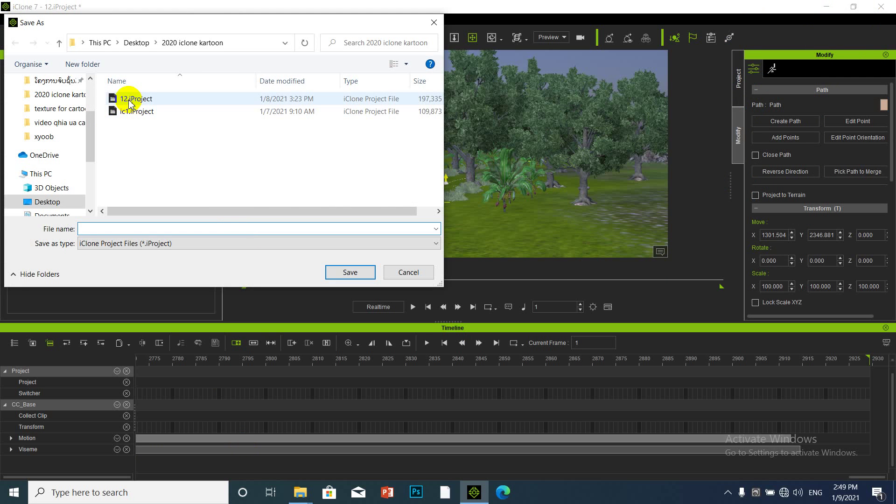
left_click(434, 23)
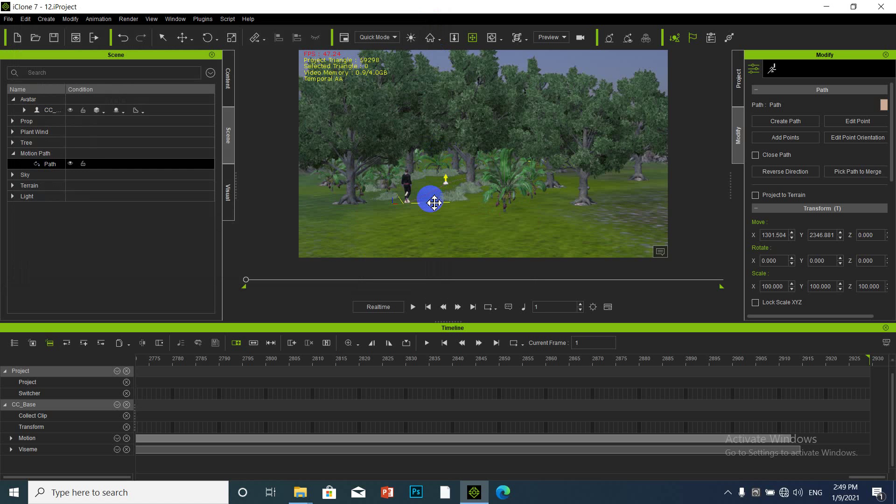
Select the CC_Base avatar and inspect it with its walking path from closer up and from the side.
scroll(435, 202, "up", 5)
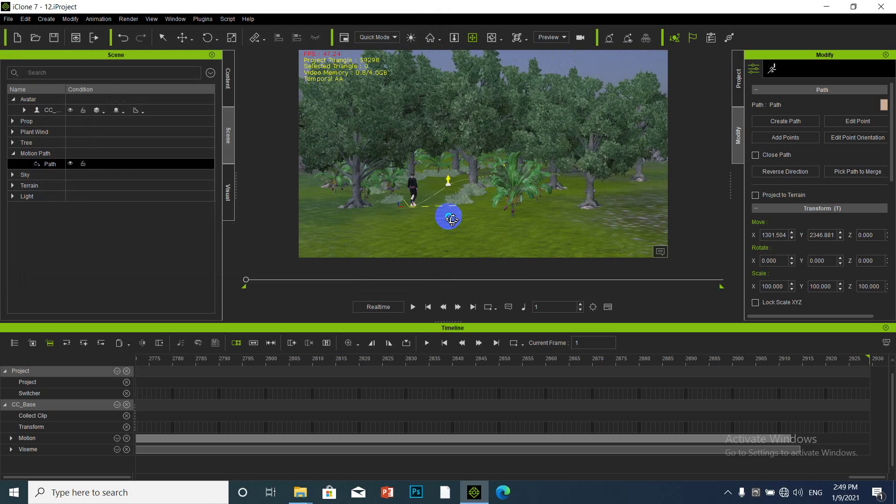
scroll(466, 209, "up", 3)
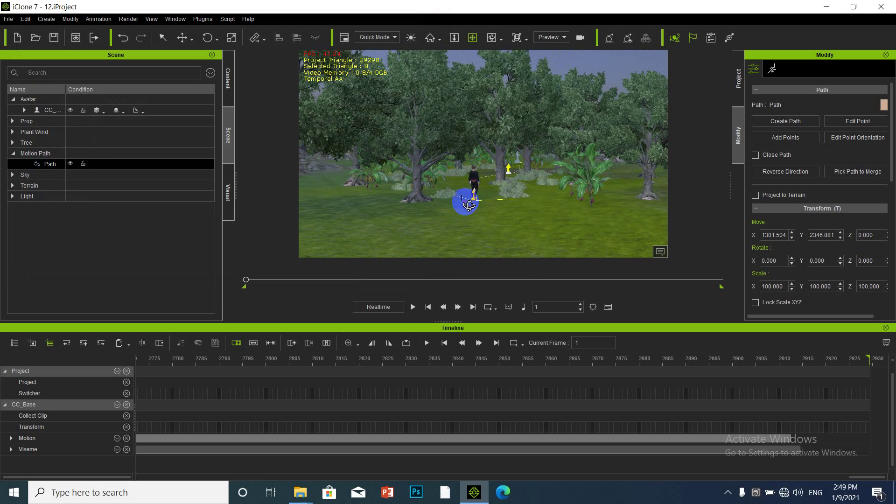
middle_click_drag(473, 202, 465, 202)
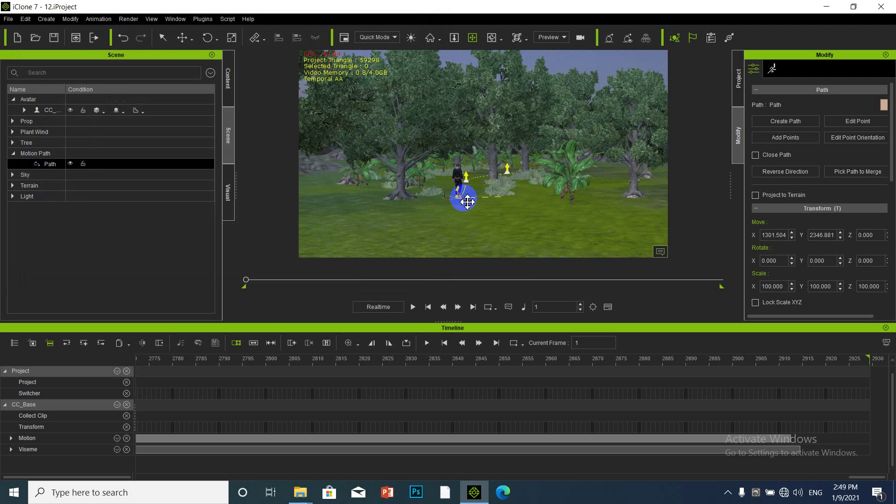
mouse_move(468, 202)
left_mouse_down()
mouse_move(445, 197)
mouse_move(470, 190)
left_mouse_up()
left_click(492, 171)
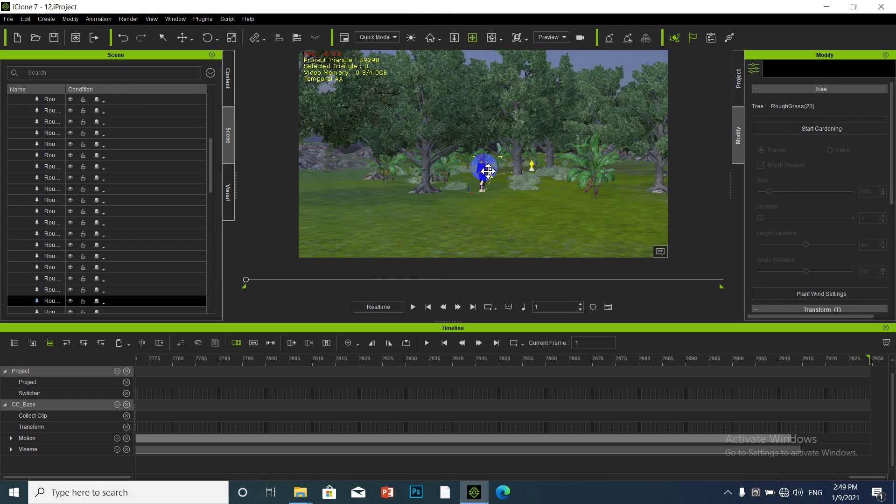
left_click(485, 174)
right_click_drag(481, 178, 459, 189)
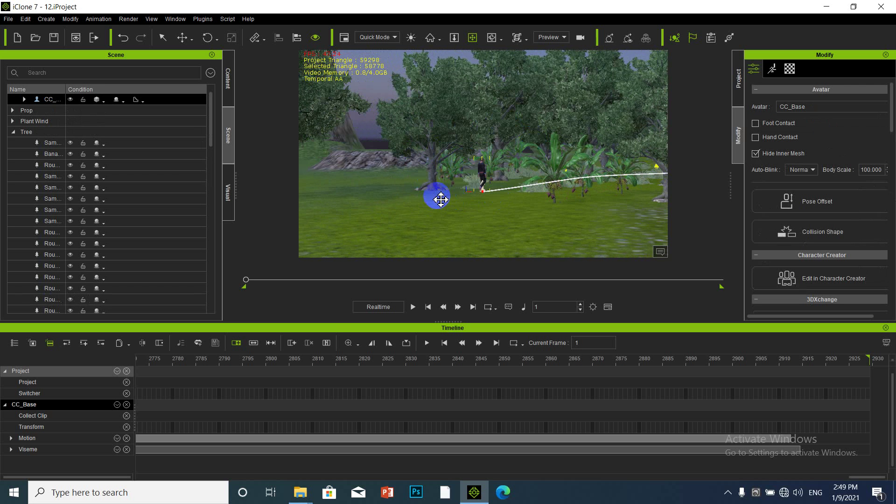
Close iClone and the 2020 iclone kartoon folder window to return to the desktop.
left_click(872, 8)
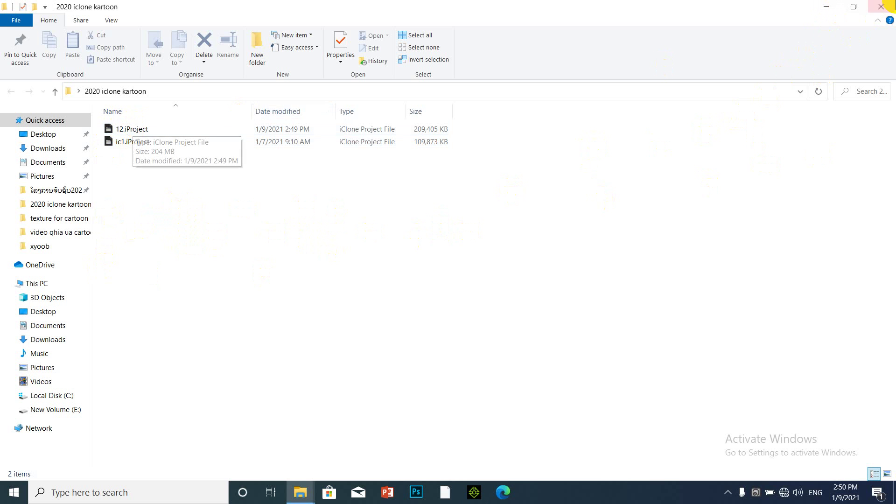
left_click(881, 6)
right_click(478, 132)
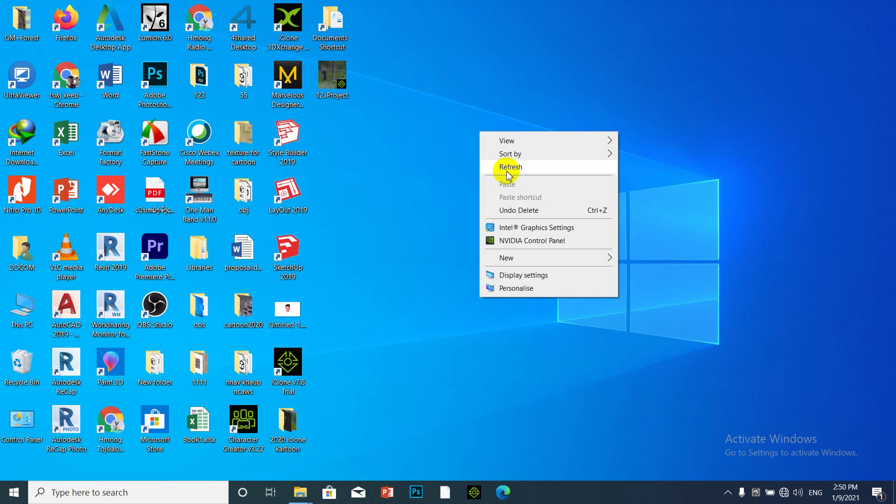
left_click(504, 168)
right_click(503, 164)
left_click(536, 200)
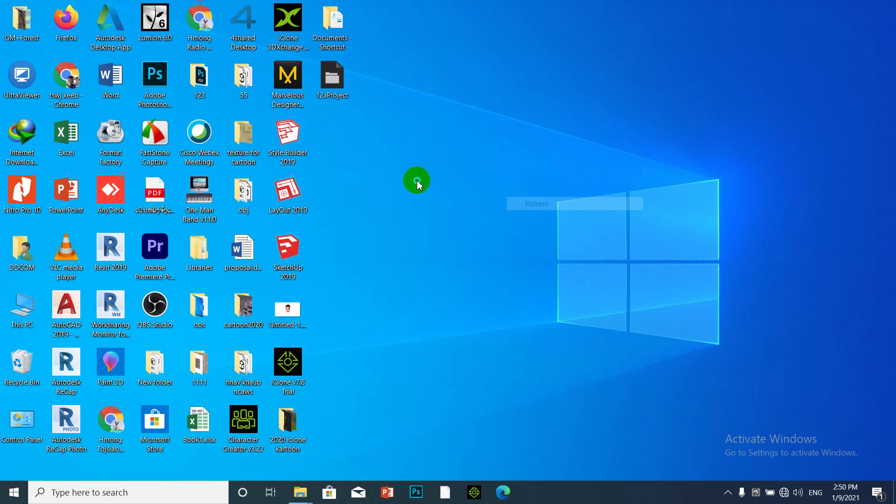
right_click(416, 180)
left_click(443, 215)
right_click(428, 167)
left_click(451, 200)
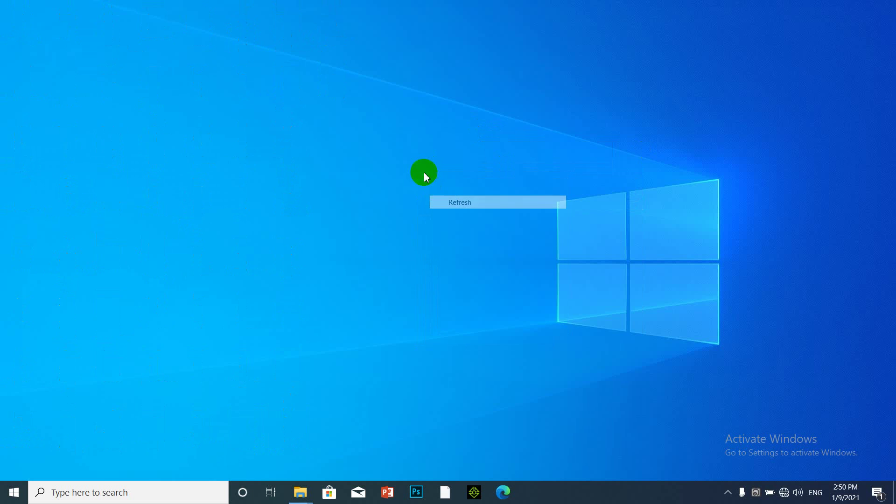
right_click(424, 173)
left_click(450, 212)
right_click(388, 186)
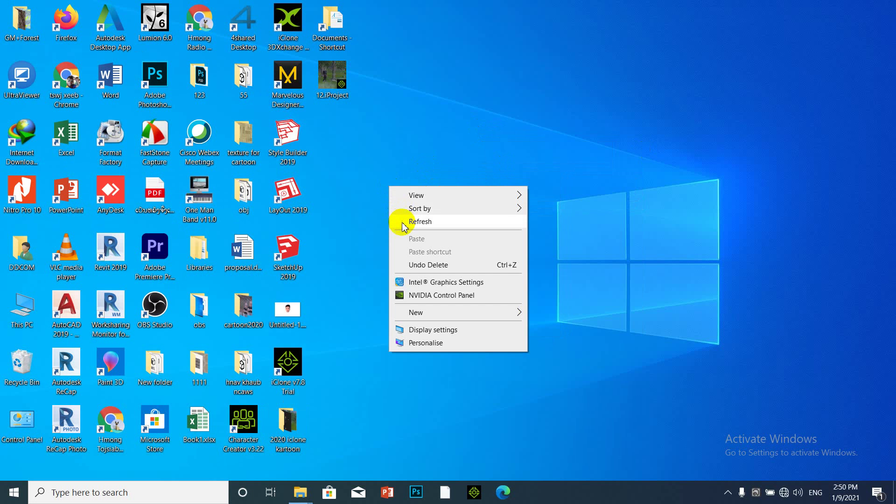
left_click(403, 223)
right_click(410, 151)
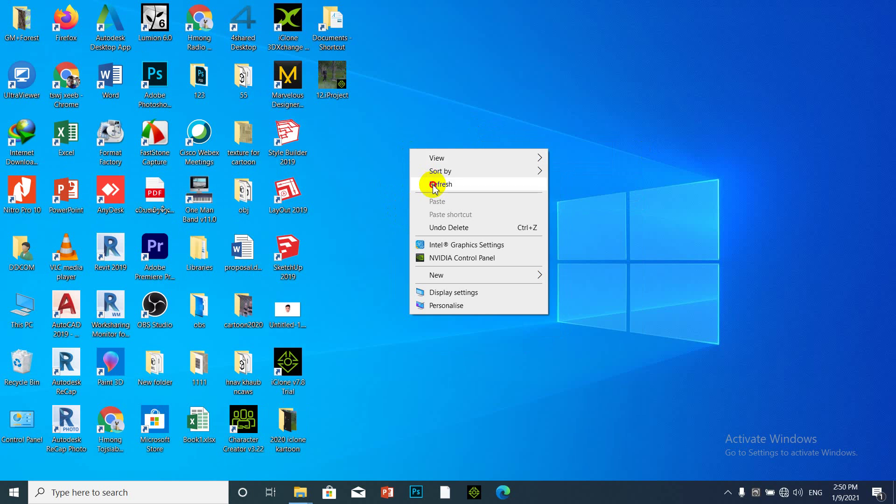
left_click(435, 184)
right_click(434, 184)
left_click(456, 224)
right_click(443, 196)
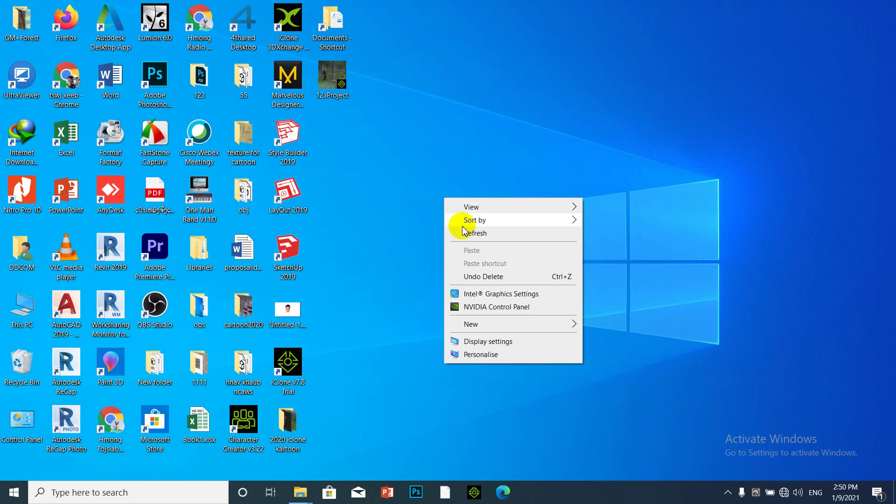
left_click(468, 237)
right_click(462, 132)
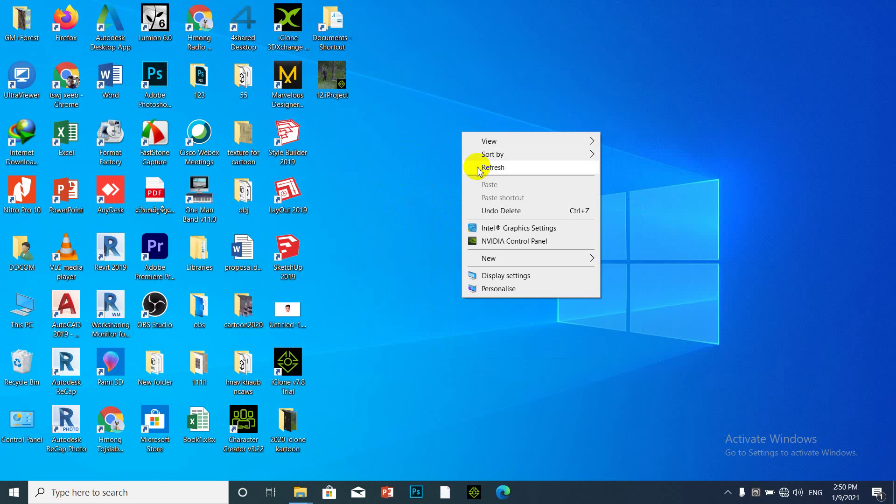
left_click(485, 167)
right_click(446, 153)
left_click(472, 189)
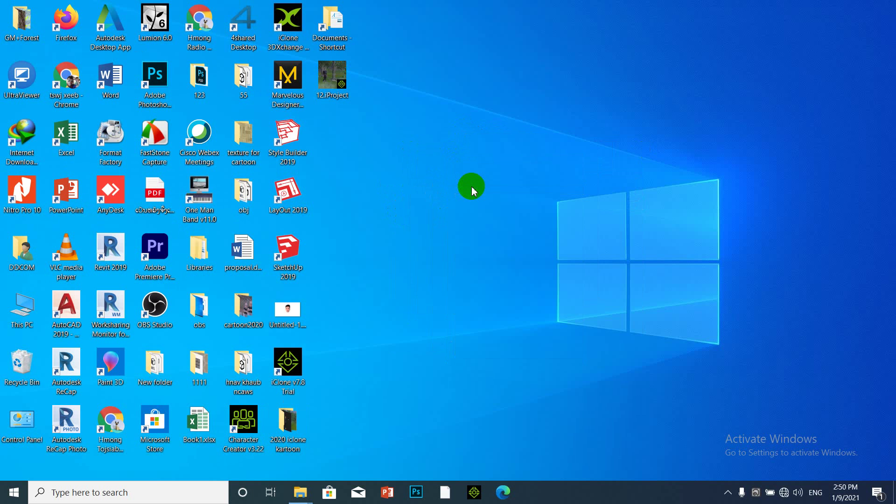